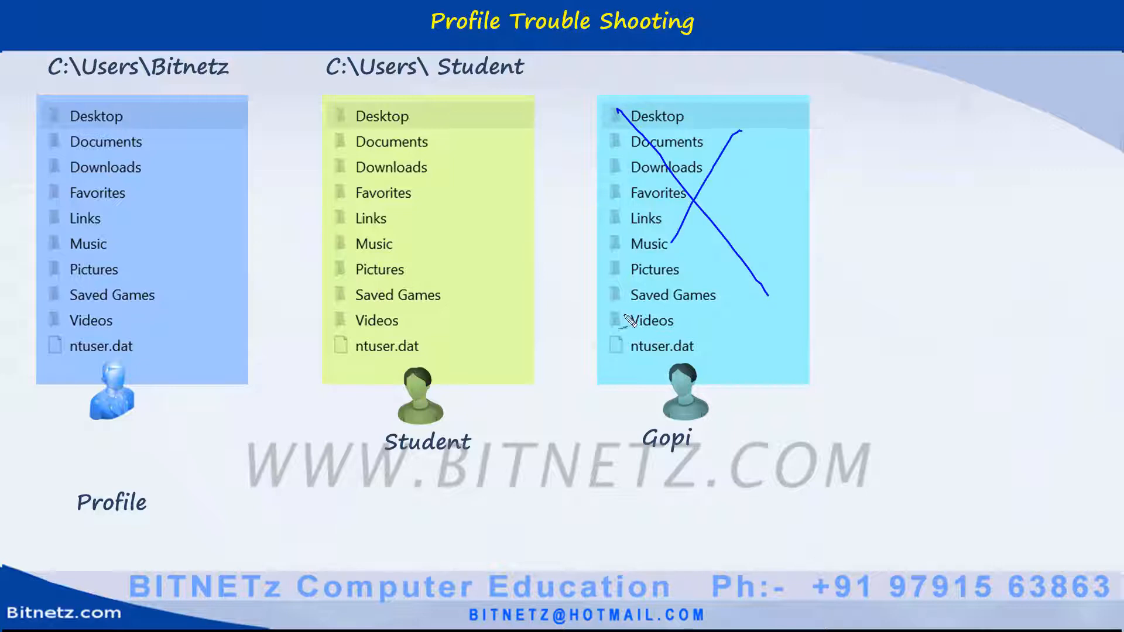
mouse_move(634, 461)
left_mouse_down()
mouse_move(622, 389)
mouse_move(697, 359)
mouse_move(788, 466)
mouse_move(635, 481)
left_mouse_up()
mouse_move(723, 414)
left_mouse_down()
mouse_move(729, 430)
mouse_move(773, 413)
left_mouse_up()
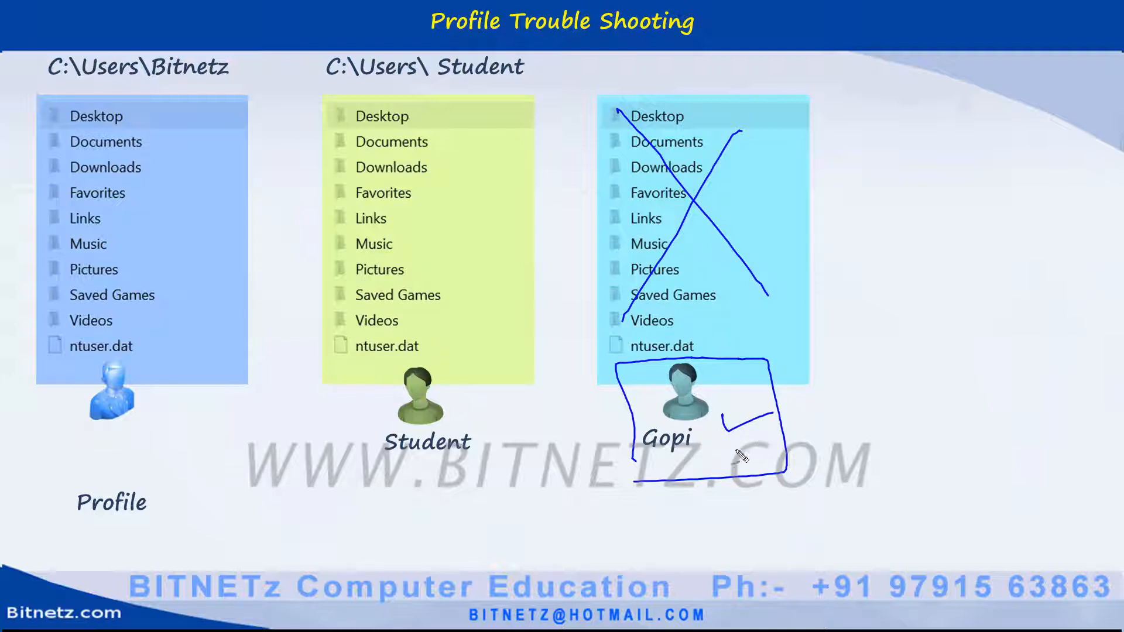
mouse_move(730, 454)
left_mouse_down()
mouse_move(728, 467)
mouse_move(752, 462)
mouse_move(736, 454)
mouse_move(798, 452)
left_mouse_up()
left_click_drag(789, 440, 814, 436)
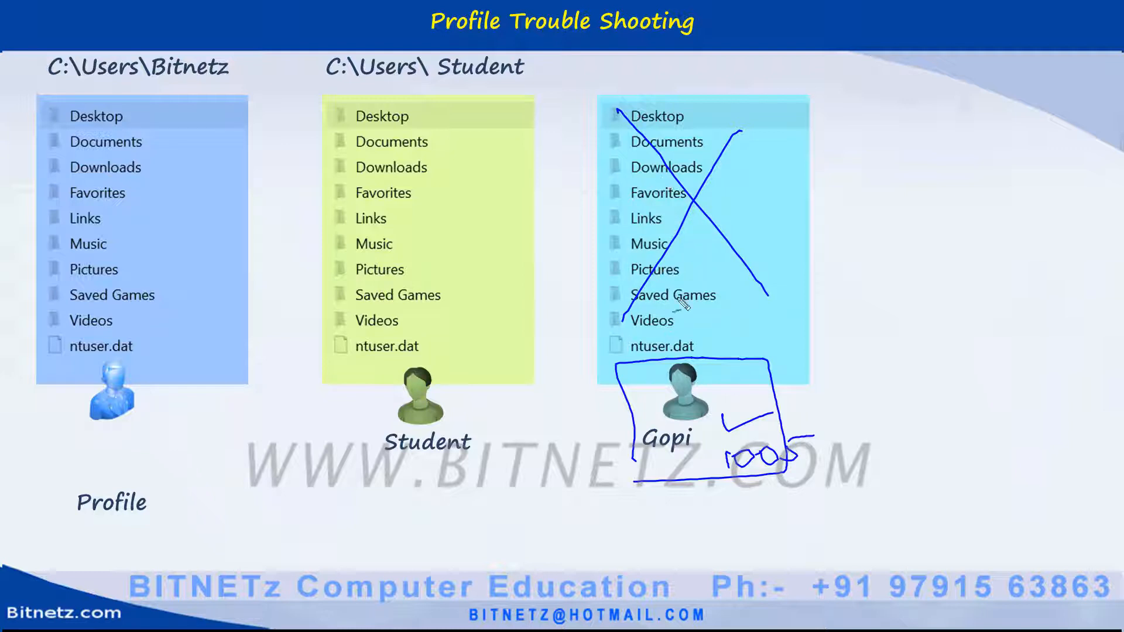
key("Escape")
left_click(714, 268)
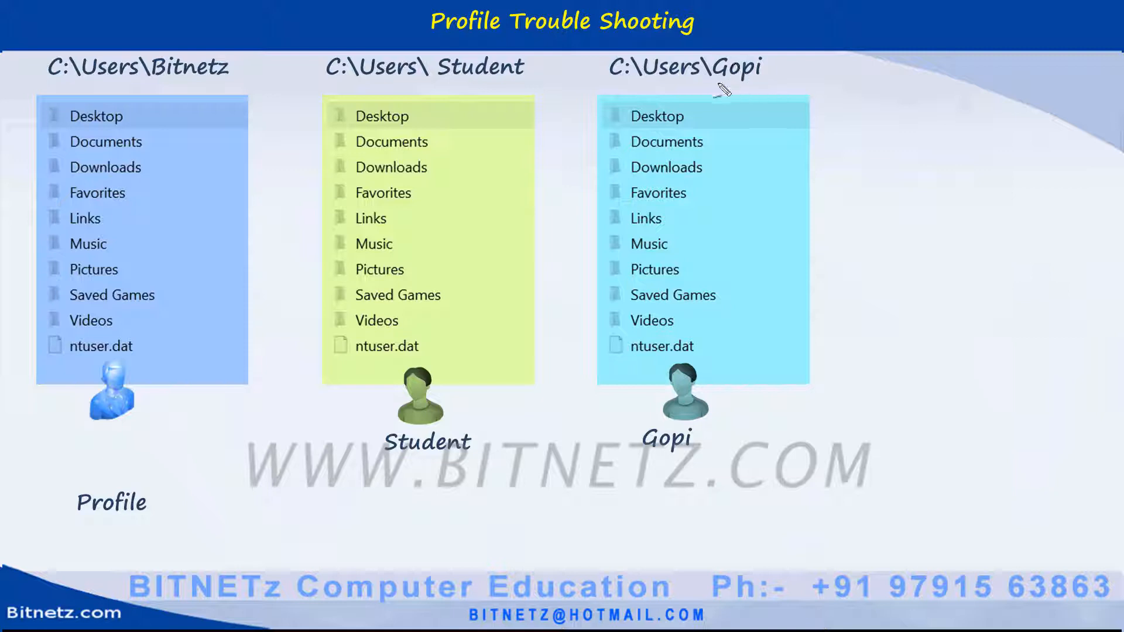
mouse_move(719, 83)
left_mouse_down()
mouse_move(778, 83)
mouse_move(796, 66)
left_mouse_up()
left_click(767, 73)
left_click_drag(804, 57, 821, 74)
left_click_drag(827, 56, 830, 75)
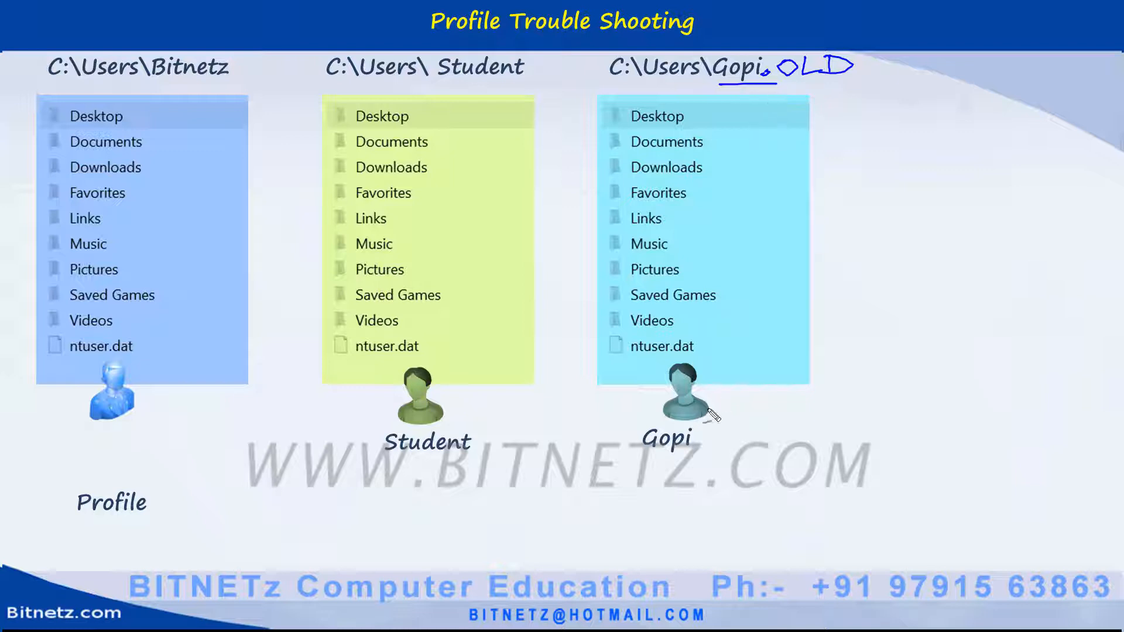
mouse_move(710, 92)
left_mouse_down()
mouse_move(772, 58)
mouse_move(703, 82)
left_mouse_up()
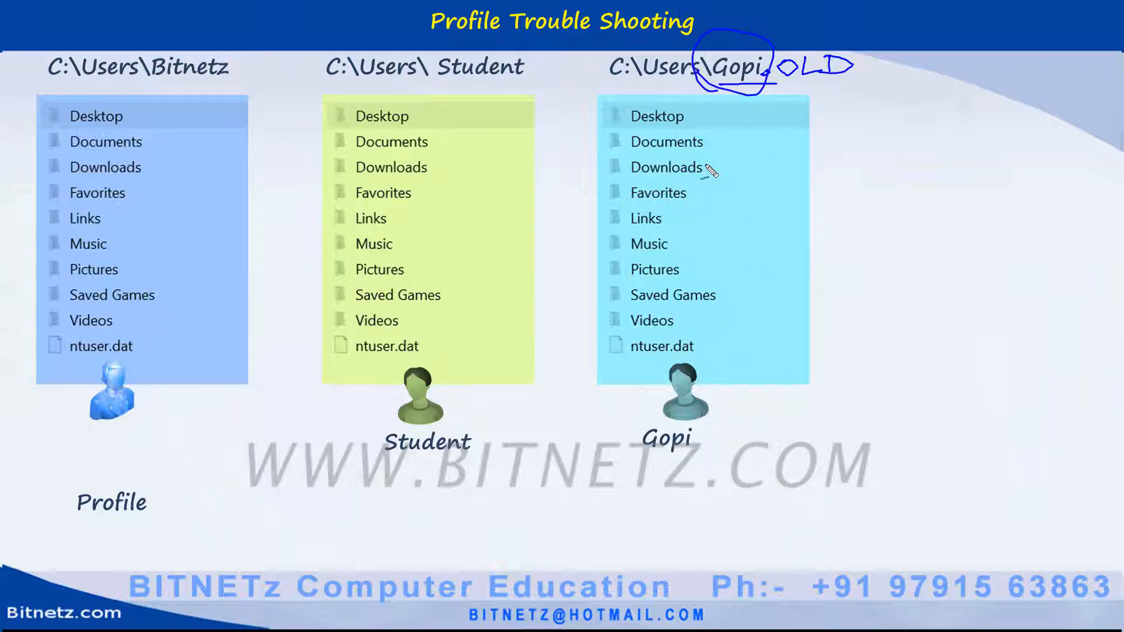
left_click_drag(644, 382, 729, 431)
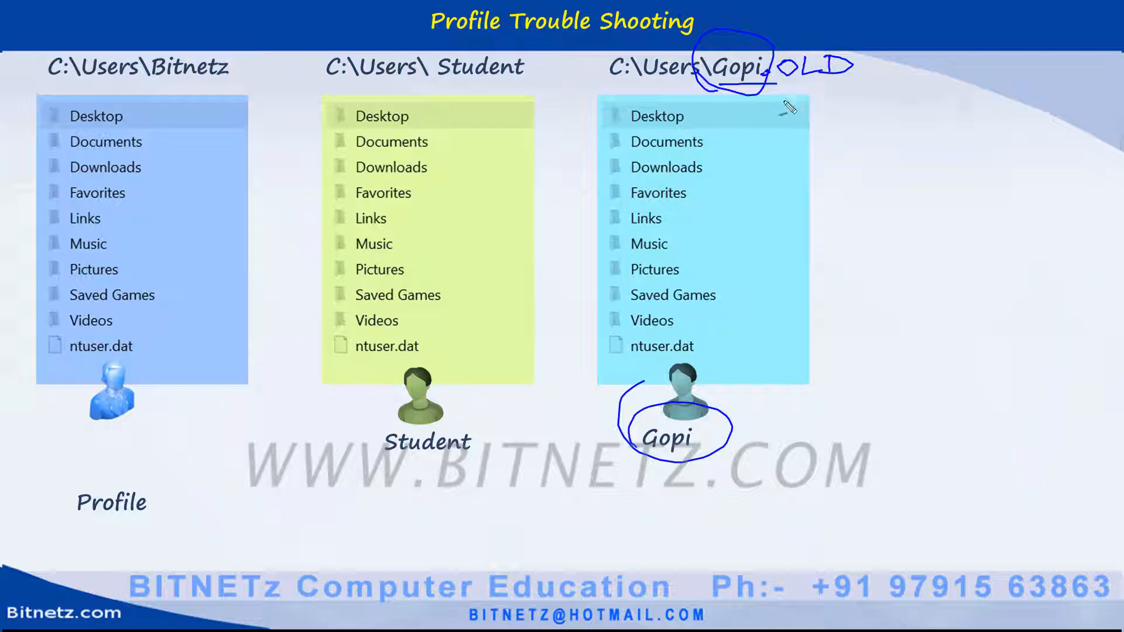
left_click_drag(846, 132, 893, 154)
left_click_drag(905, 145, 1035, 141)
mouse_move(1051, 118)
left_mouse_down()
mouse_move(1054, 143)
mouse_move(1061, 128)
left_mouse_up()
left_click_drag(1059, 140, 1075, 137)
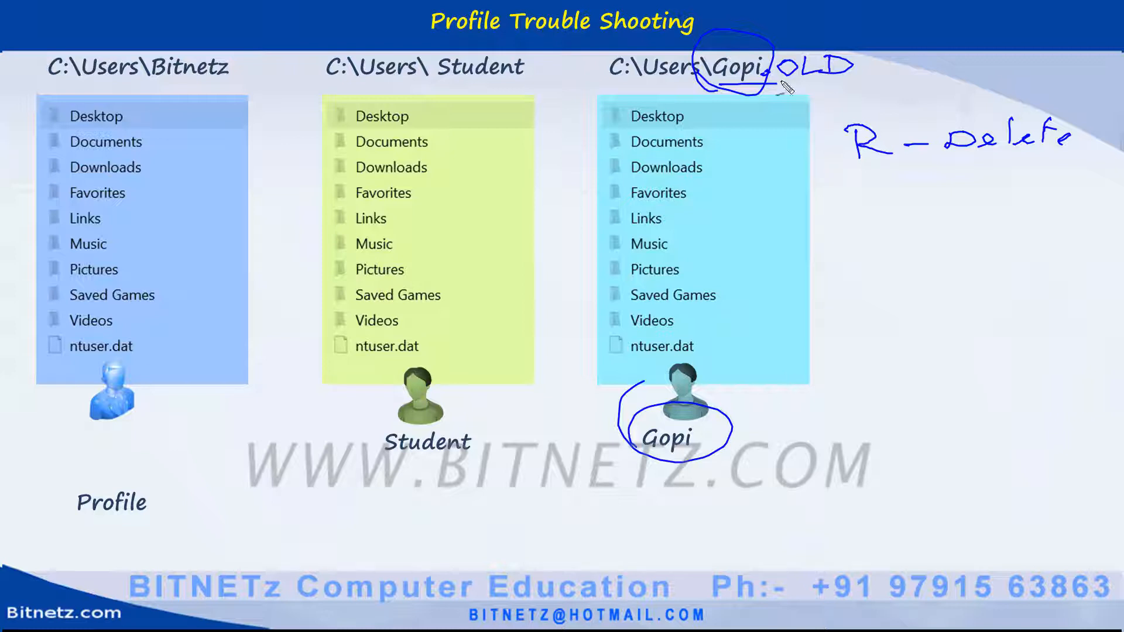
left_click_drag(675, 124, 653, 178)
left_click_drag(739, 166, 690, 241)
mouse_move(753, 236)
left_mouse_down()
mouse_move(725, 288)
mouse_move(745, 329)
left_mouse_up()
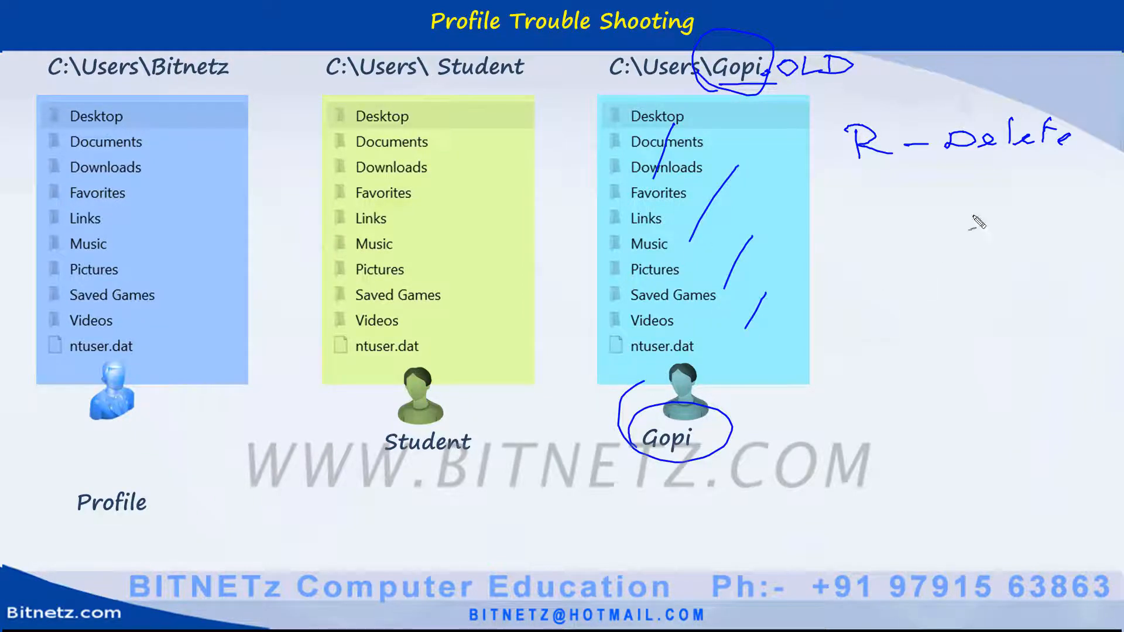
left_click_drag(886, 171, 915, 325)
mouse_move(902, 168)
left_mouse_down()
mouse_move(1041, 212)
mouse_move(919, 323)
left_mouse_up()
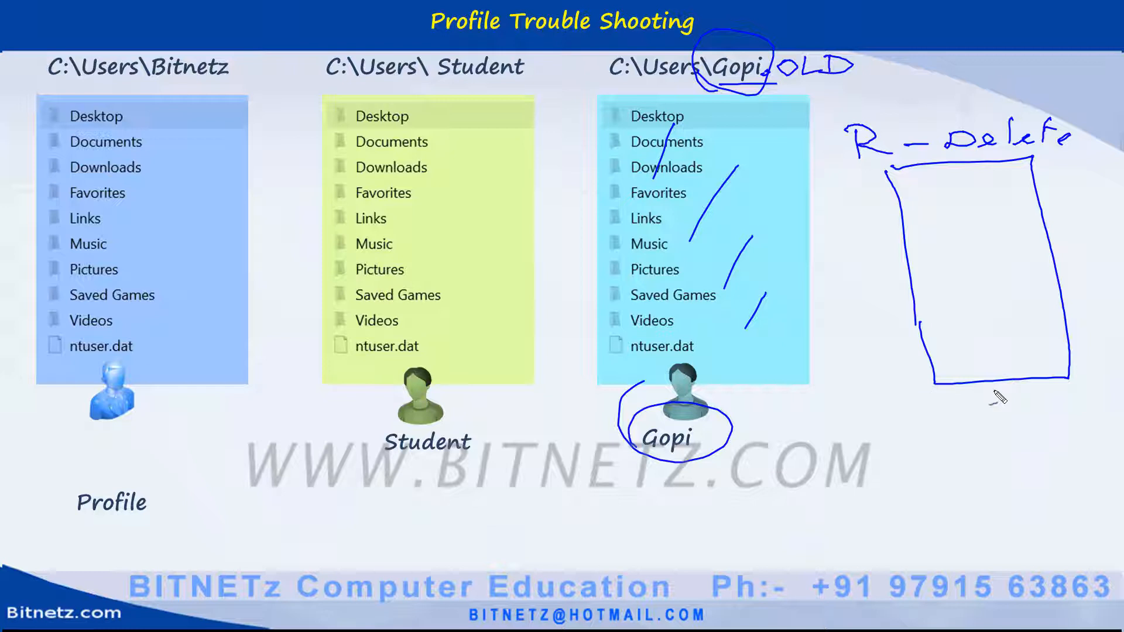
mouse_move(909, 93)
left_mouse_down()
mouse_move(910, 103)
mouse_move(990, 87)
mouse_move(1002, 100)
mouse_move(1063, 96)
mouse_move(1089, 82)
mouse_move(1077, 68)
left_mouse_up()
mouse_move(947, 118)
left_mouse_down()
mouse_move(1079, 107)
mouse_move(1061, 110)
left_mouse_up()
left_click_drag(921, 208, 968, 205)
mouse_move(922, 247)
left_mouse_down()
mouse_move(970, 245)
mouse_move(976, 274)
left_mouse_up()
left_click_drag(934, 305, 975, 300)
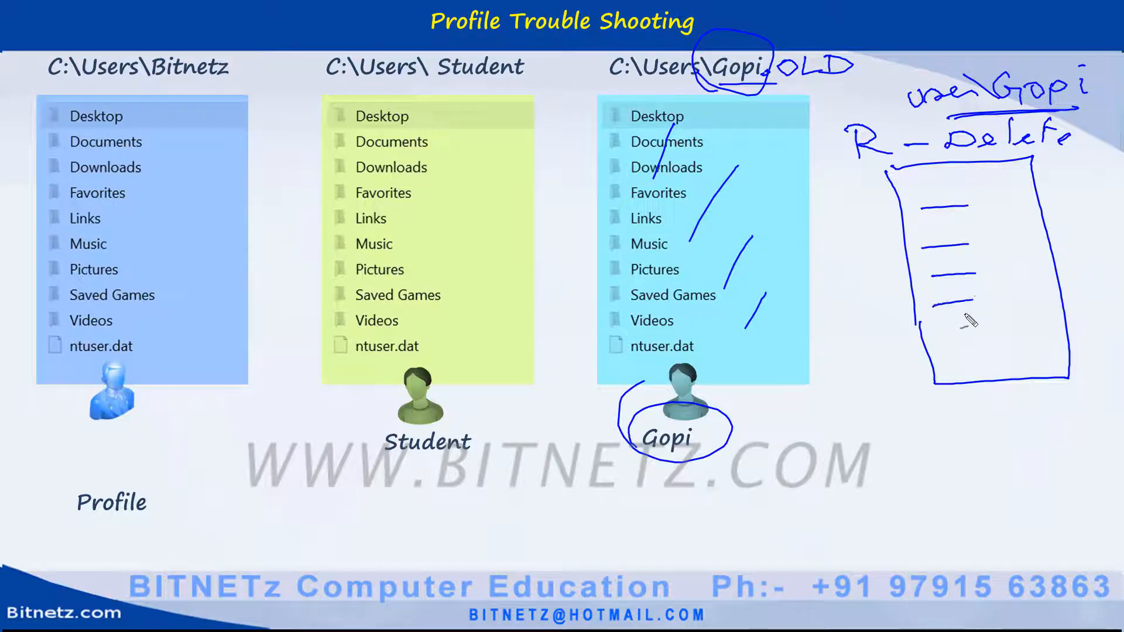
left_click_drag(949, 335, 983, 332)
left_click_drag(948, 361, 997, 359)
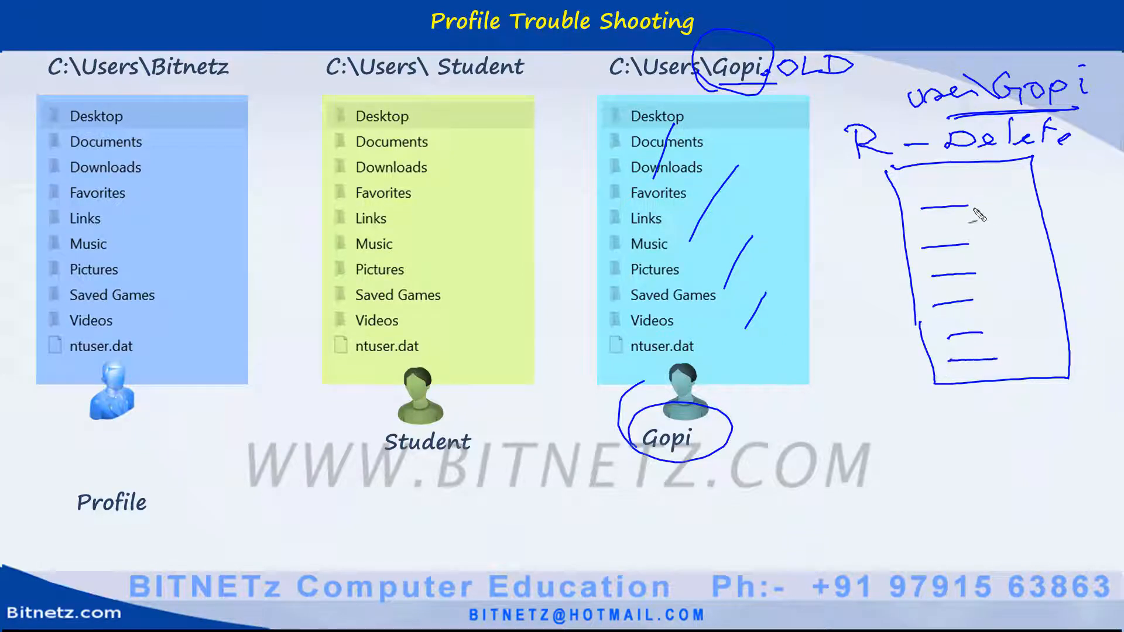
mouse_move(984, 206)
left_mouse_down()
mouse_move(1019, 196)
mouse_move(975, 214)
left_mouse_up()
mouse_move(992, 291)
left_mouse_down()
mouse_move(1024, 280)
mouse_move(992, 300)
mouse_move(992, 282)
left_mouse_up()
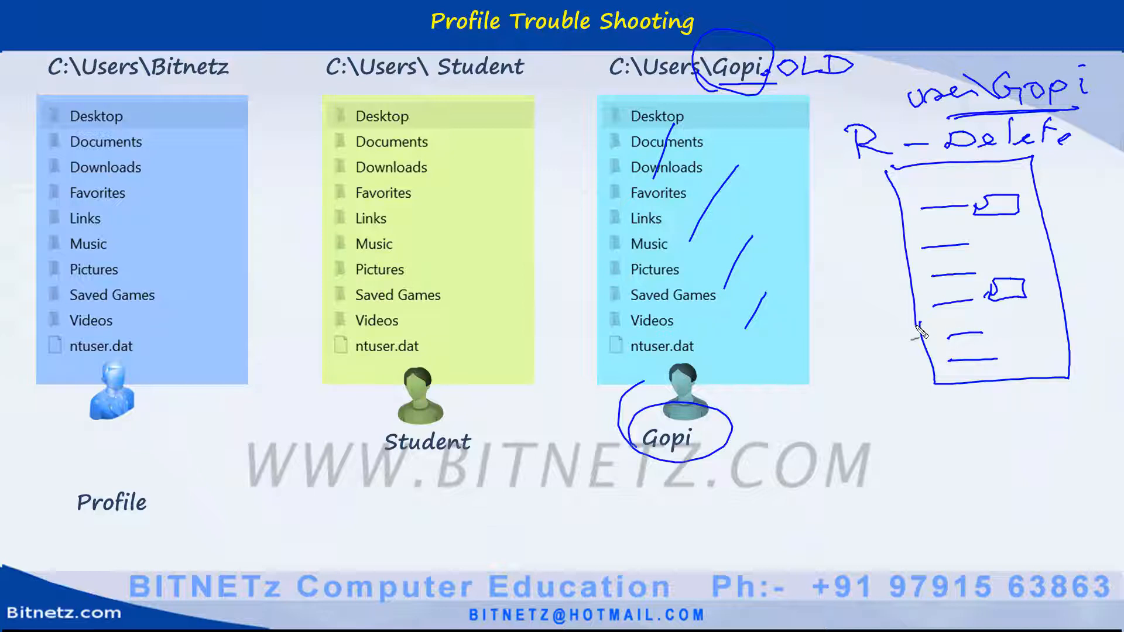
left_click_drag(606, 90, 668, 90)
mouse_move(754, 100)
left_mouse_down()
mouse_move(689, 56)
mouse_move(732, 97)
mouse_move(764, 58)
mouse_move(849, 83)
left_mouse_up()
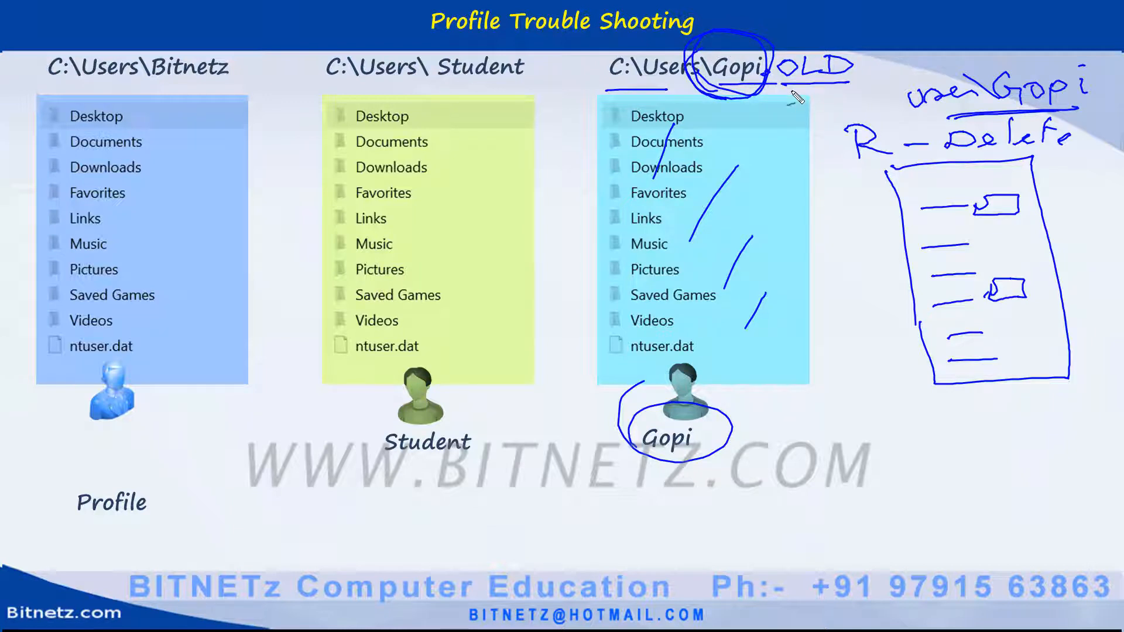
left_click_drag(774, 89, 851, 86)
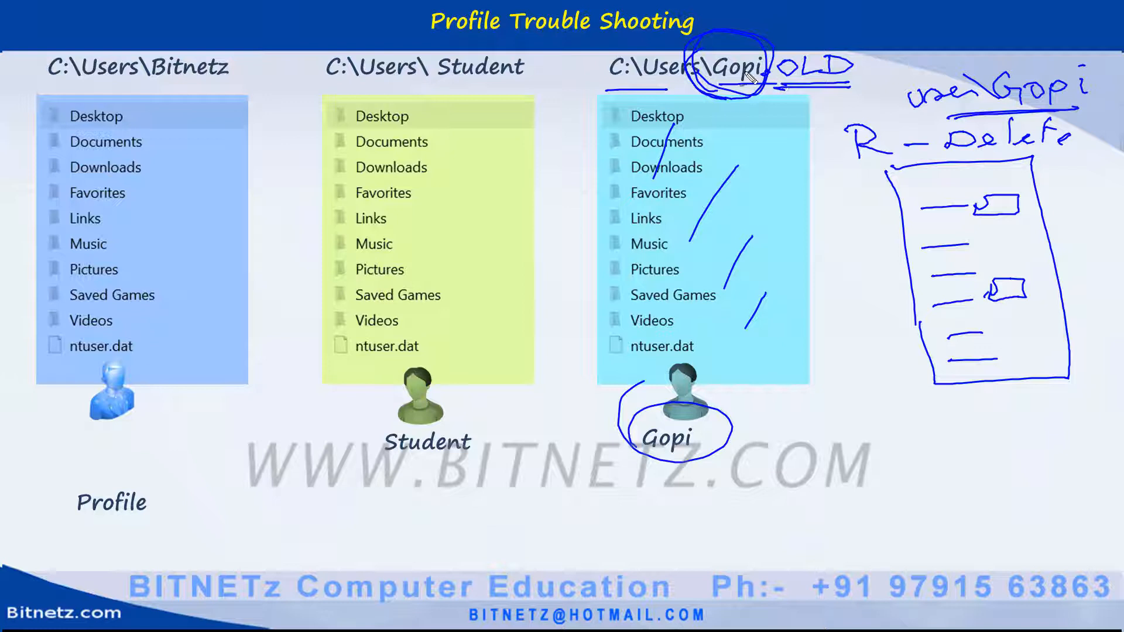
left_click_drag(761, 51, 791, 28)
mouse_move(698, 117)
left_mouse_down()
mouse_move(732, 108)
mouse_move(753, 125)
mouse_move(754, 154)
left_mouse_up()
left_click_drag(694, 195, 717, 188)
mouse_move(674, 221)
left_mouse_down()
mouse_move(712, 209)
mouse_move(732, 231)
left_mouse_up()
left_click_drag(697, 267, 735, 258)
left_click_drag(726, 297, 759, 281)
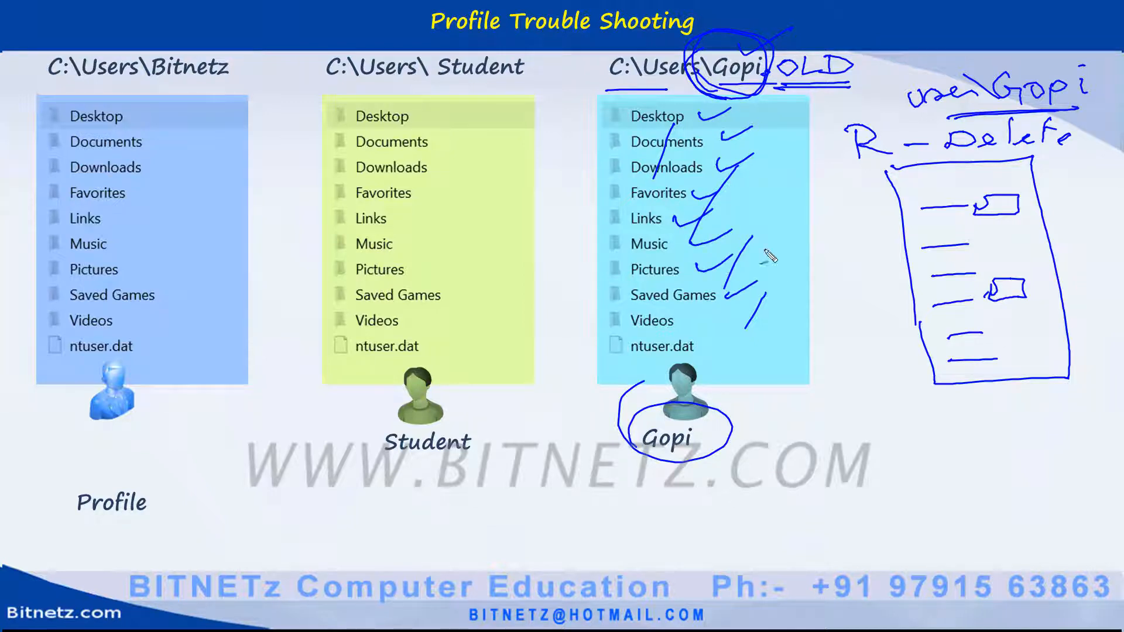
mouse_move(886, 55)
left_mouse_down()
mouse_move(709, 36)
mouse_move(848, 58)
left_mouse_up()
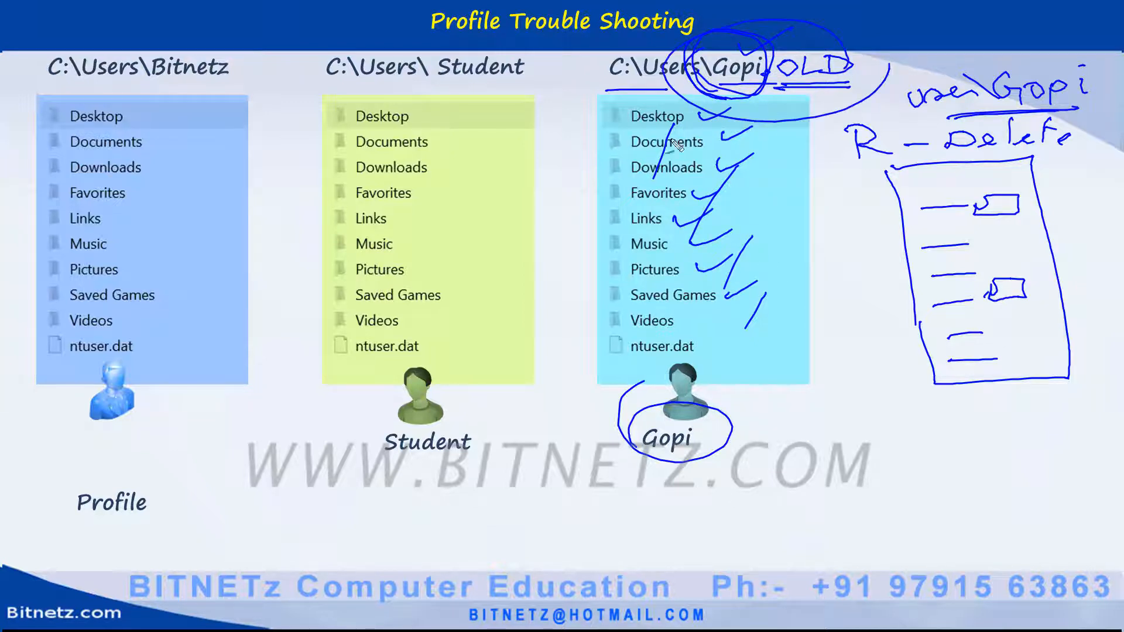
left_click_drag(616, 153, 732, 156)
mouse_move(587, 163)
left_mouse_down()
mouse_move(739, 157)
mouse_move(807, 140)
mouse_move(905, 202)
mouse_move(953, 207)
left_mouse_up()
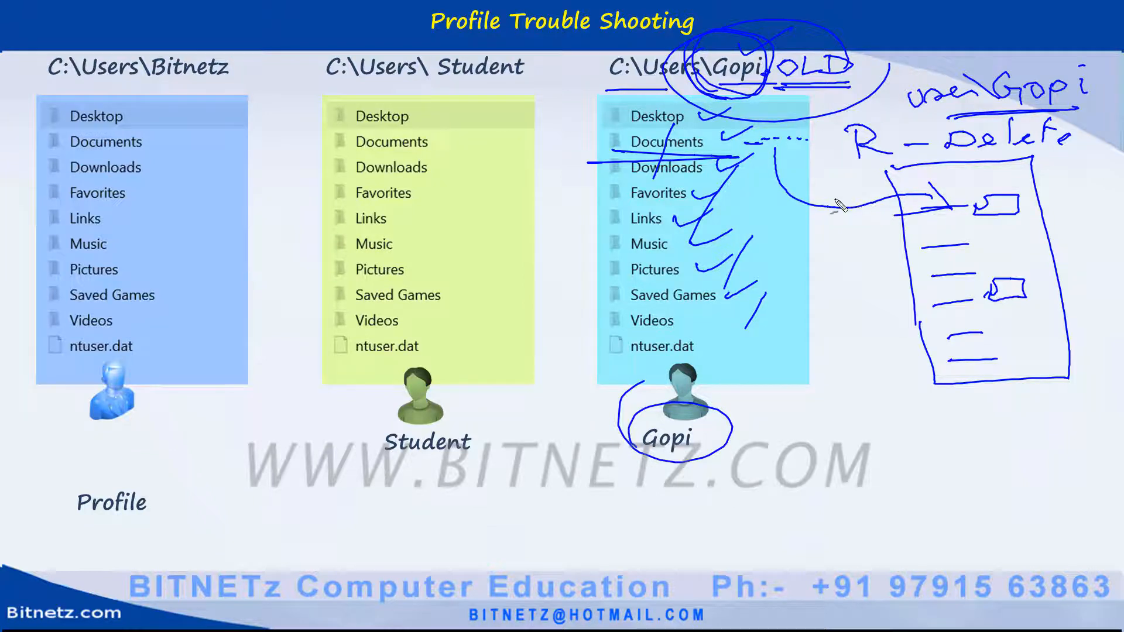
left_click_drag(725, 176, 932, 232)
left_click_drag(896, 249, 932, 234)
mouse_move(712, 219)
left_mouse_down()
mouse_move(764, 246)
mouse_move(892, 275)
mouse_move(856, 278)
left_mouse_up()
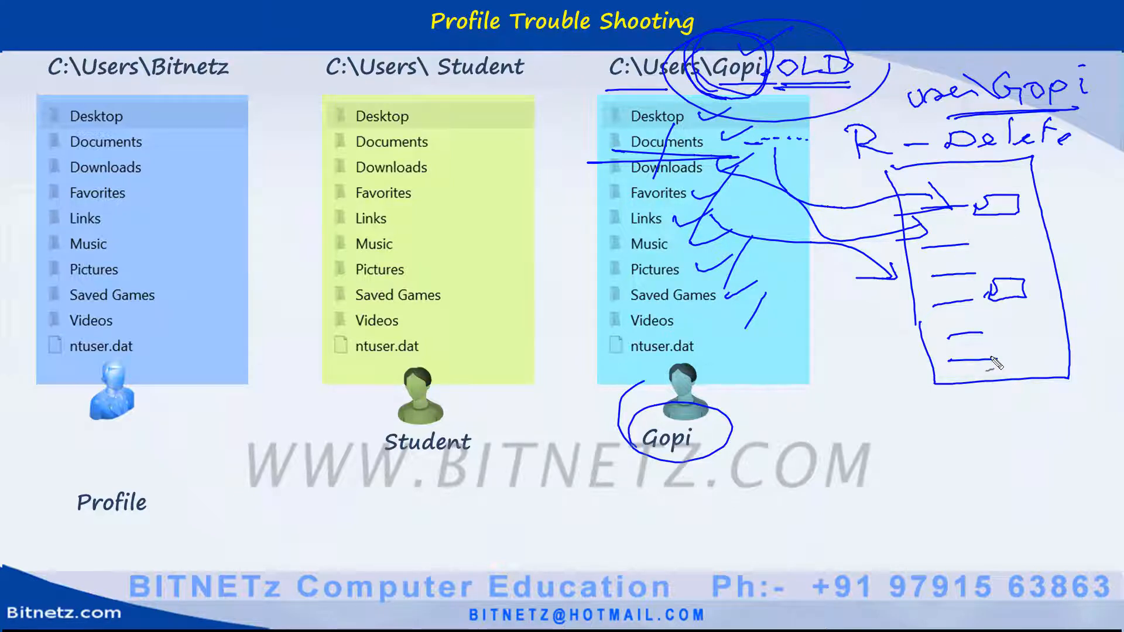
mouse_move(788, 431)
left_mouse_down()
mouse_move(786, 446)
mouse_move(856, 439)
left_mouse_up()
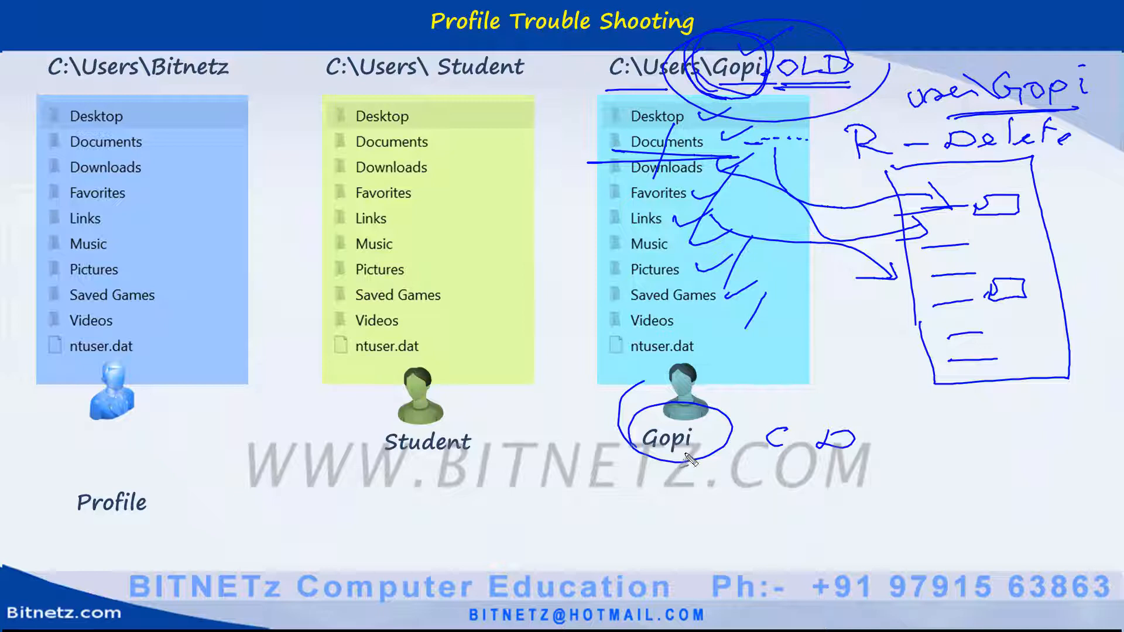
mouse_move(745, 433)
left_mouse_down()
mouse_move(802, 404)
mouse_move(989, 440)
mouse_move(966, 457)
mouse_move(735, 467)
left_mouse_up()
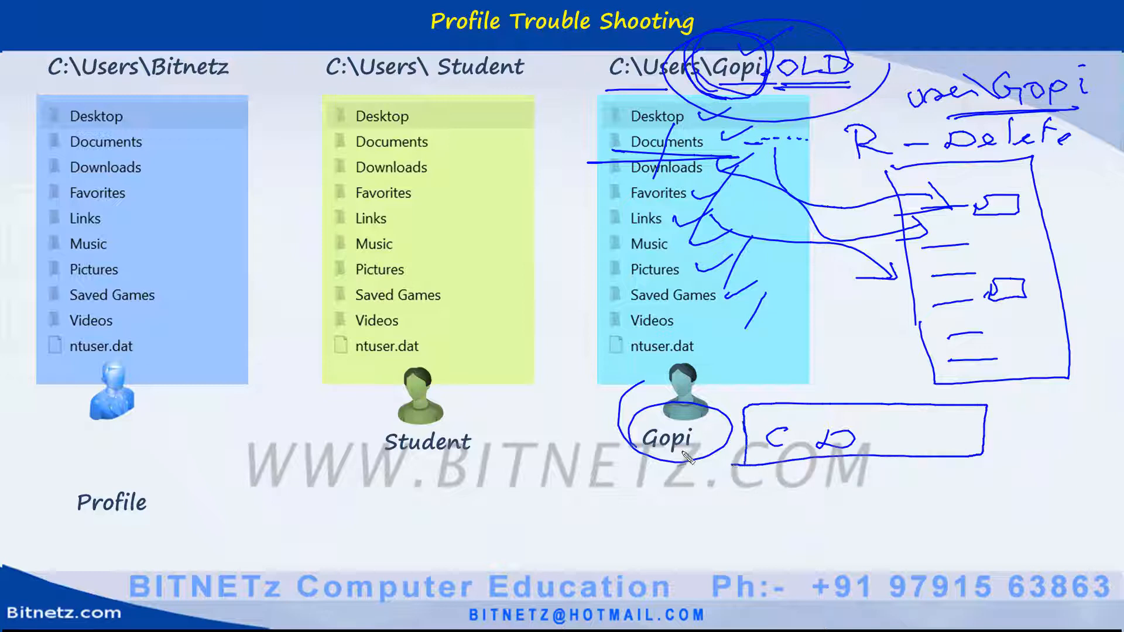
mouse_move(632, 515)
left_mouse_down()
mouse_move(633, 490)
mouse_move(659, 493)
mouse_move(638, 502)
mouse_move(719, 486)
mouse_move(689, 502)
left_mouse_up()
mouse_move(609, 533)
left_mouse_down()
mouse_move(592, 479)
mouse_move(763, 520)
mouse_move(585, 534)
left_mouse_up()
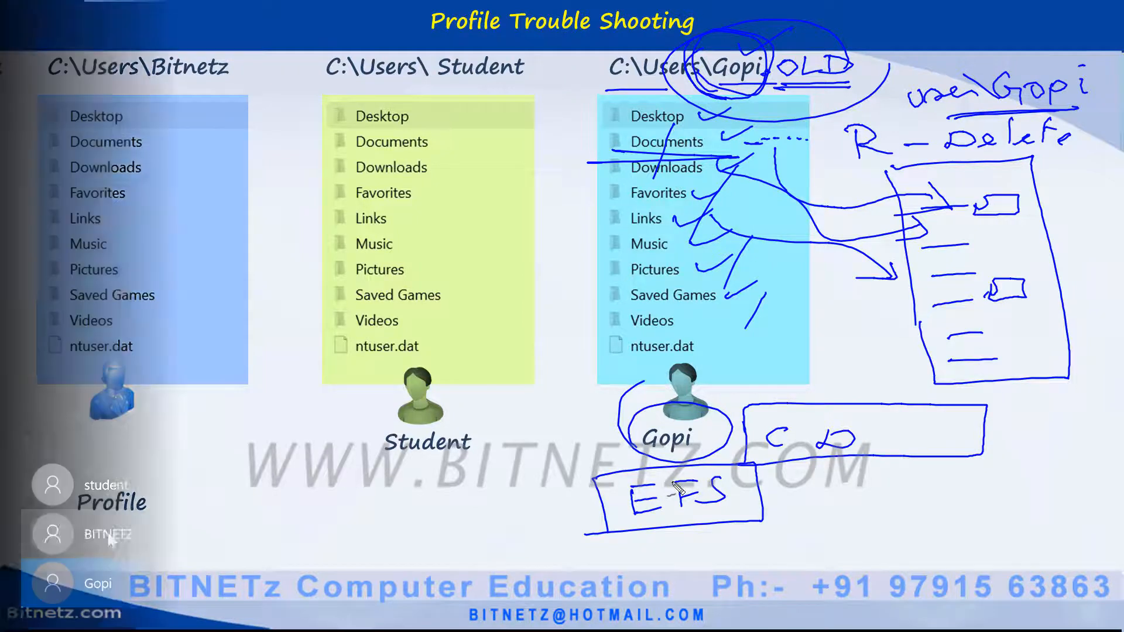
Step: Sign in to Windows with the BITNETZ account by entering the account password
left_click(108, 534)
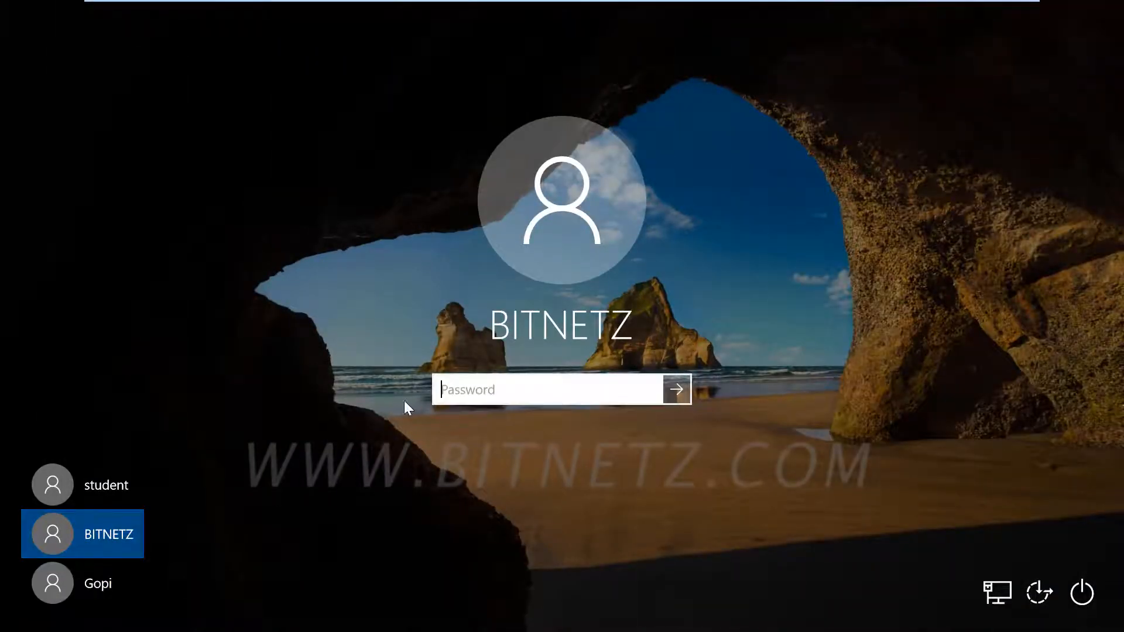
type("•••••")
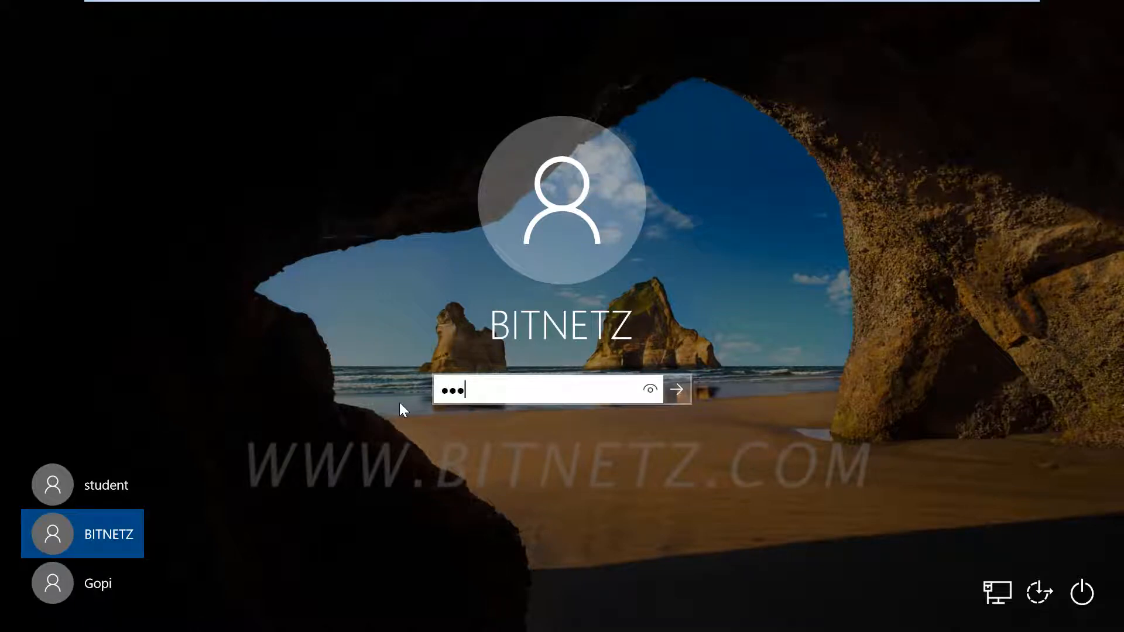
type("•")
key("Return")
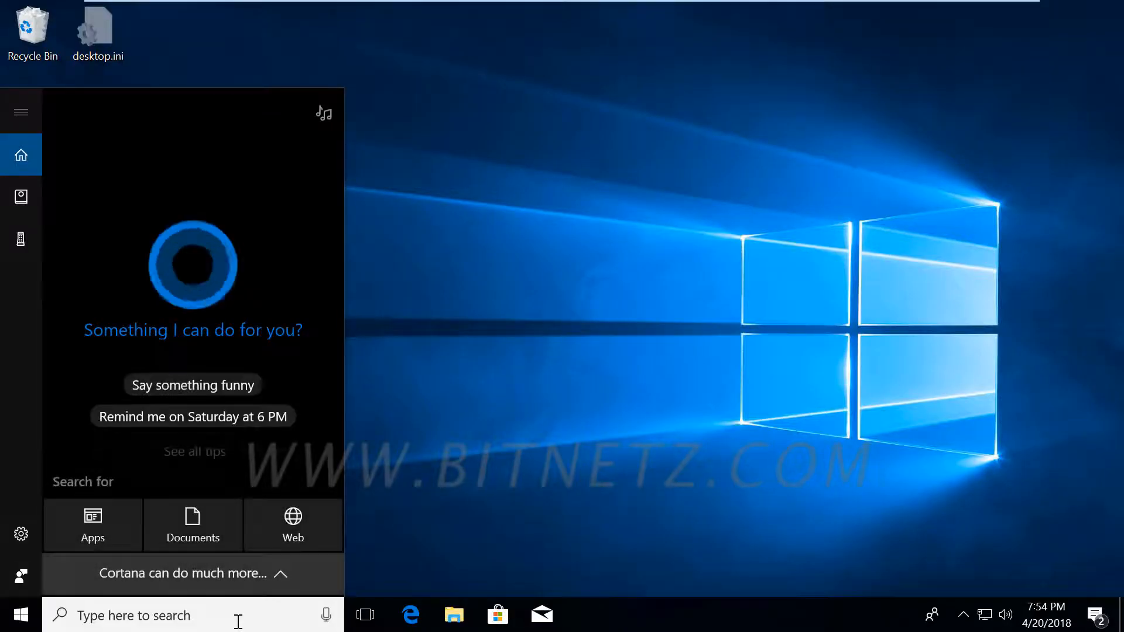
Step: Open the User Profiles settings from the advanced system settings in Control Panel's System page, approving the elevation request
type("con")
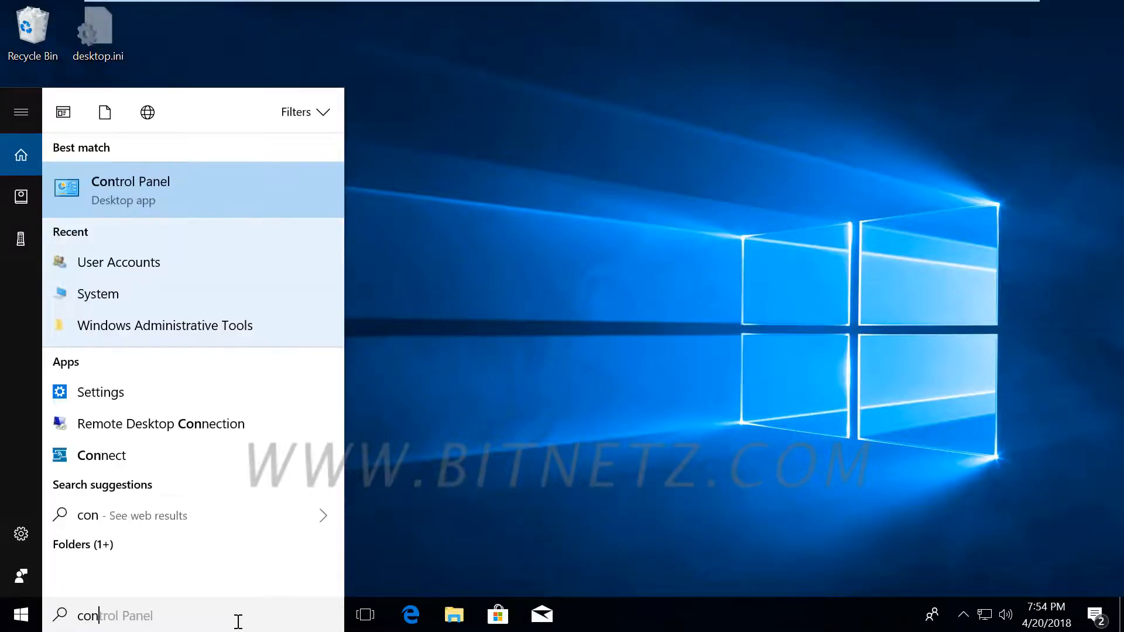
key("Return")
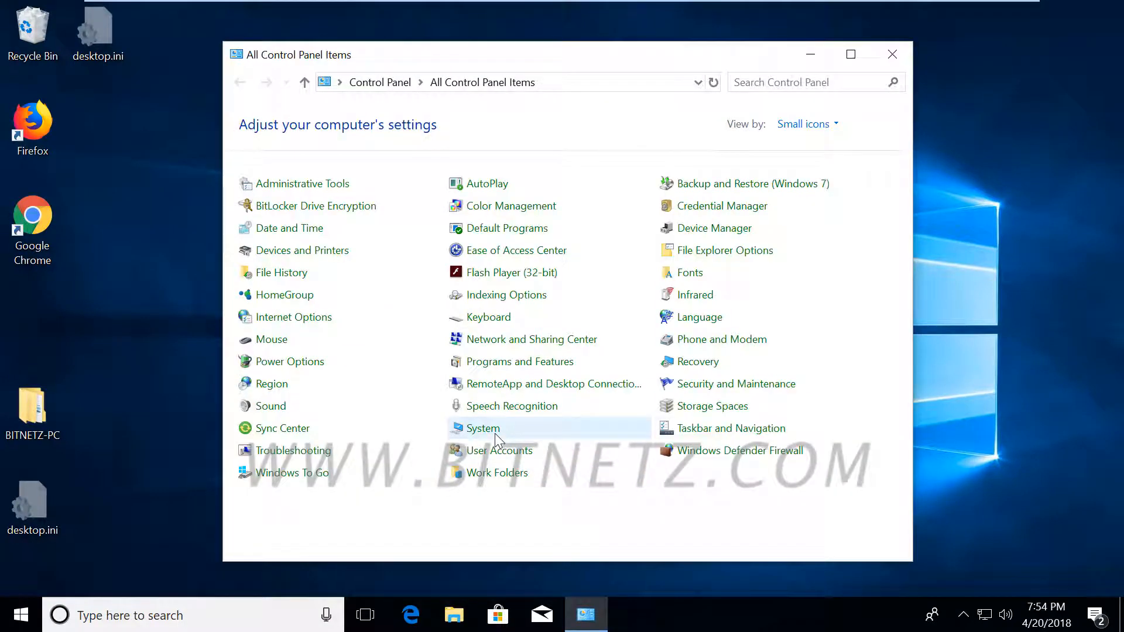
left_click(495, 433)
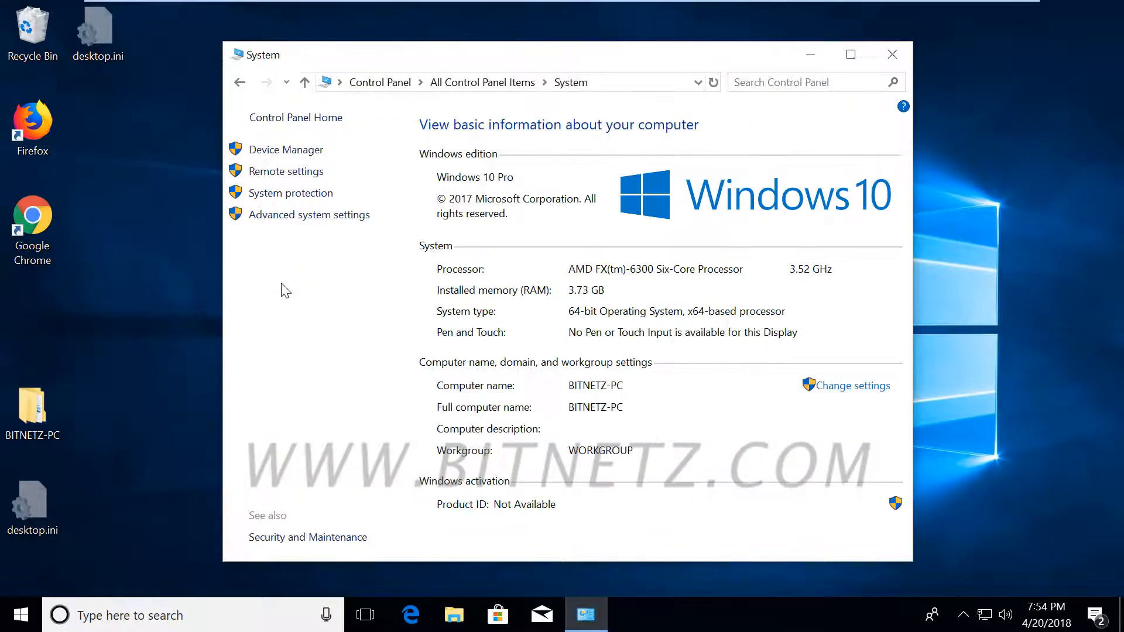
left_click(270, 224)
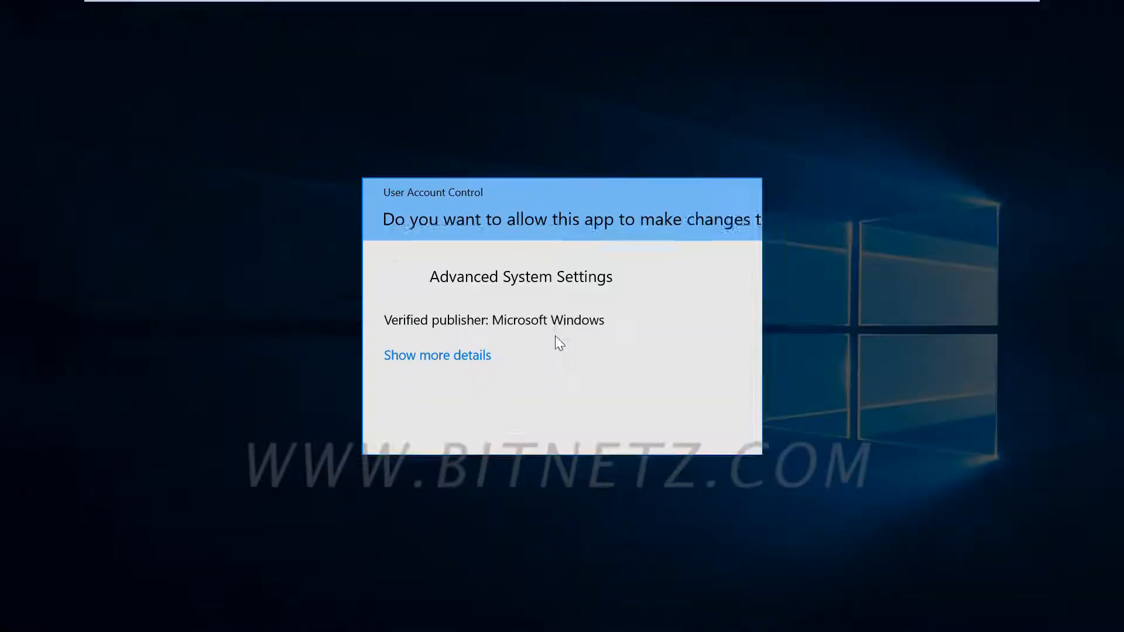
left_click(484, 417)
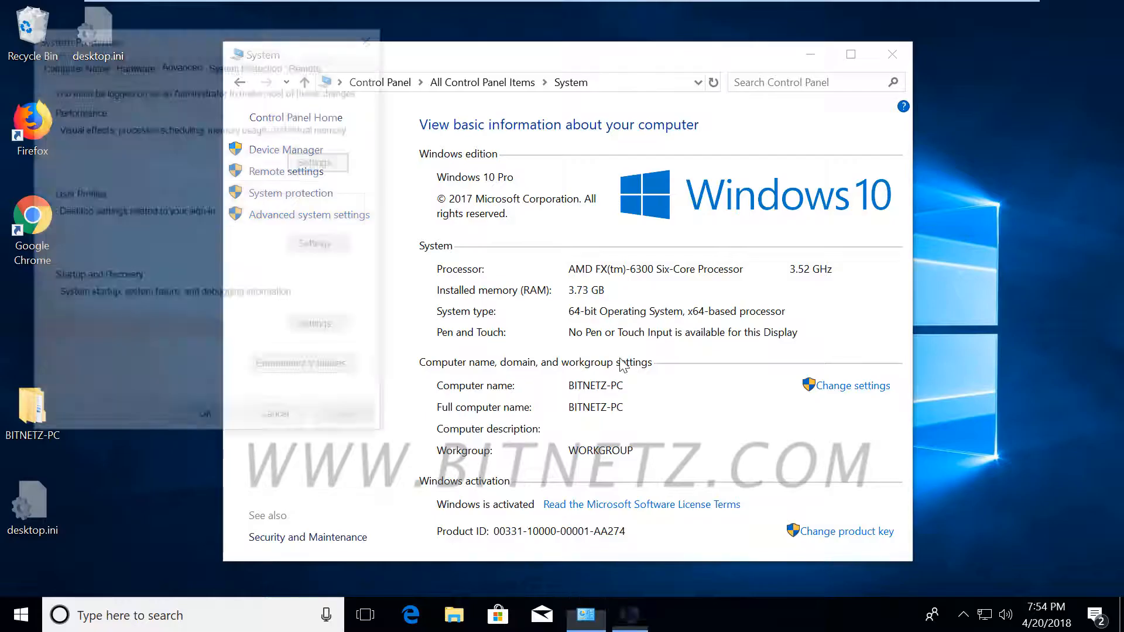
left_click(311, 244)
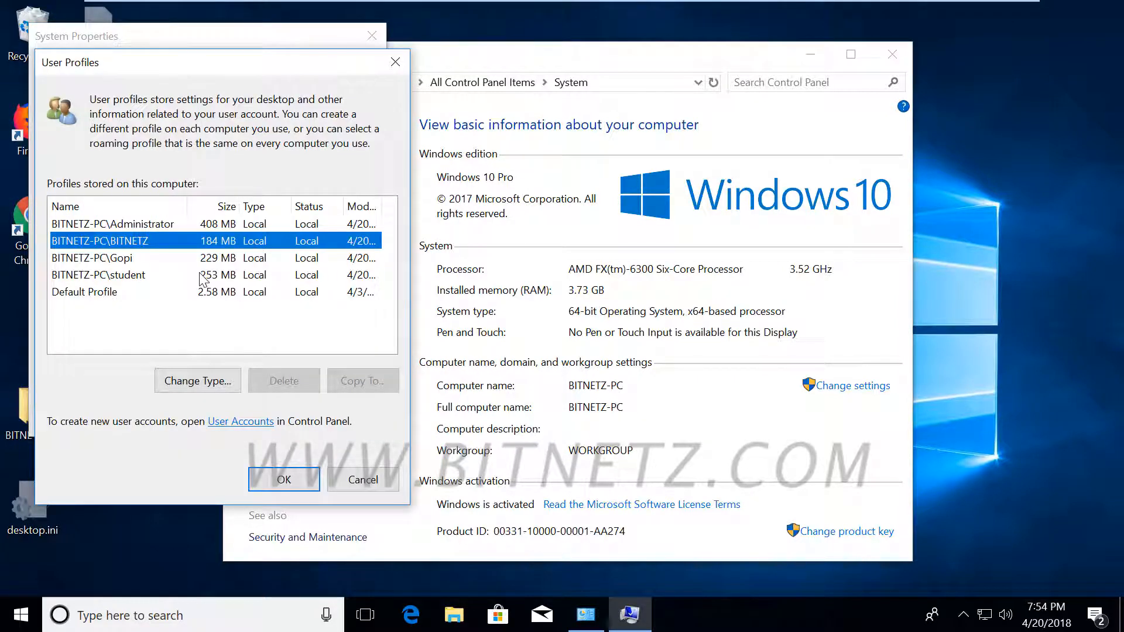
Step: Look at the stored user profile between BITNETZ and student, cancel both dialogs and close the System window
left_click(143, 261)
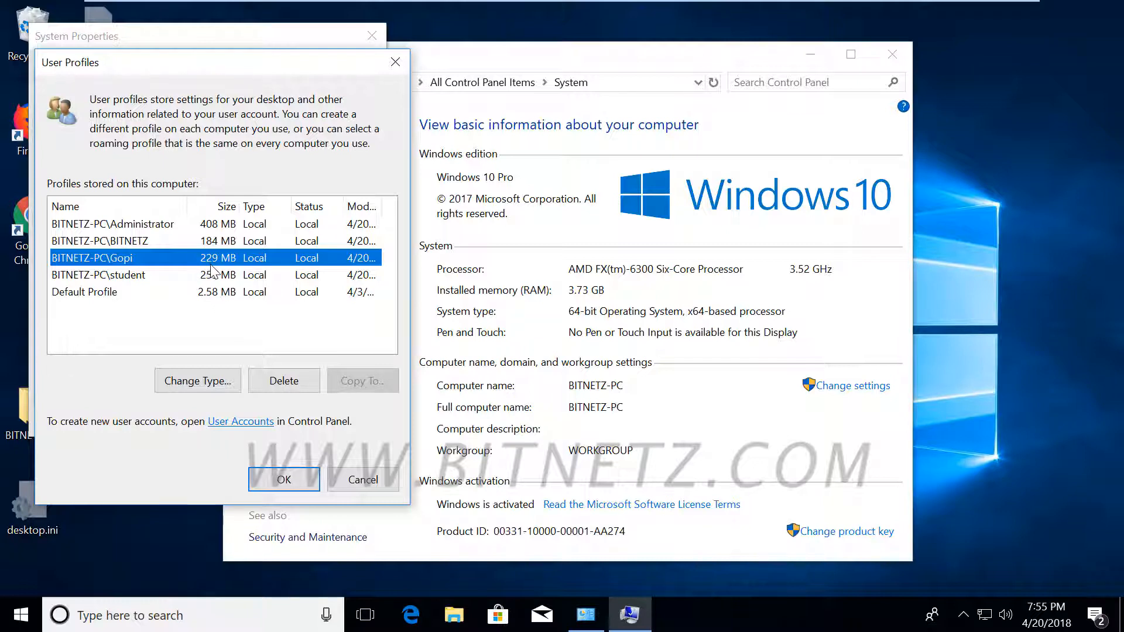
left_click(364, 485)
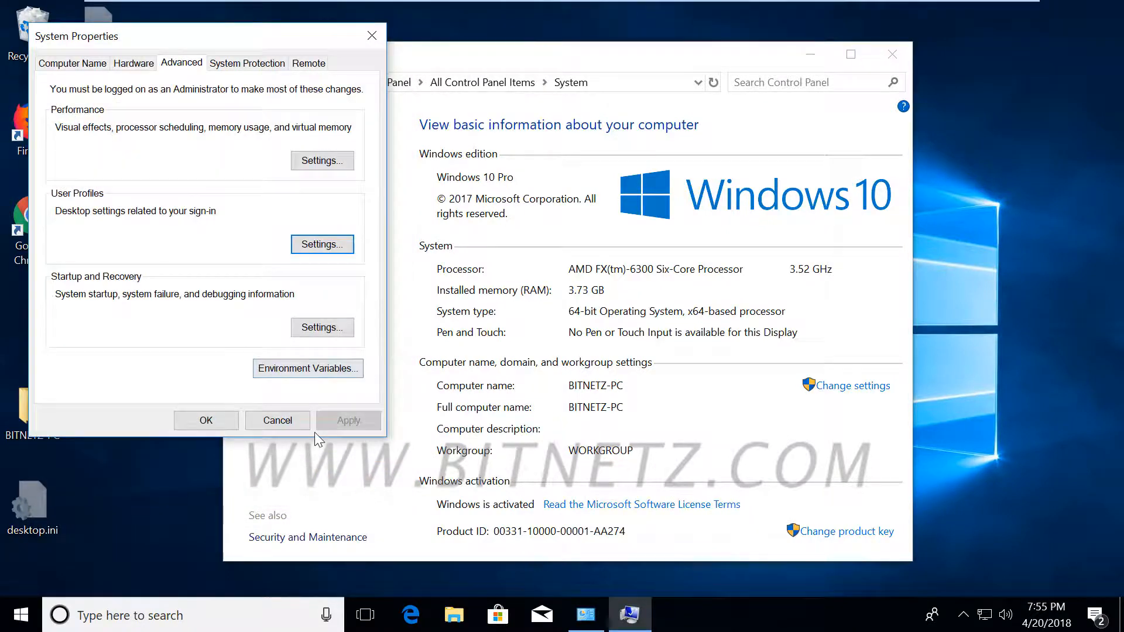
left_click(293, 427)
left_click(892, 54)
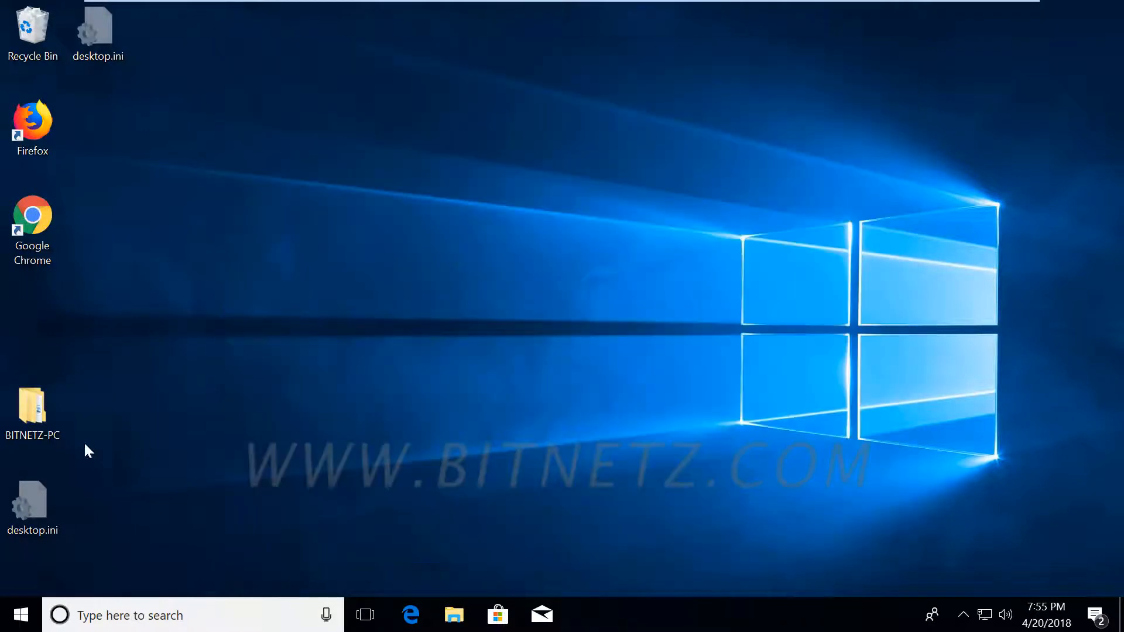
Step: Look at the damaged account's permissions in the security properties of the pic folder on D:, cancel and close File Explorer
key("super+e")
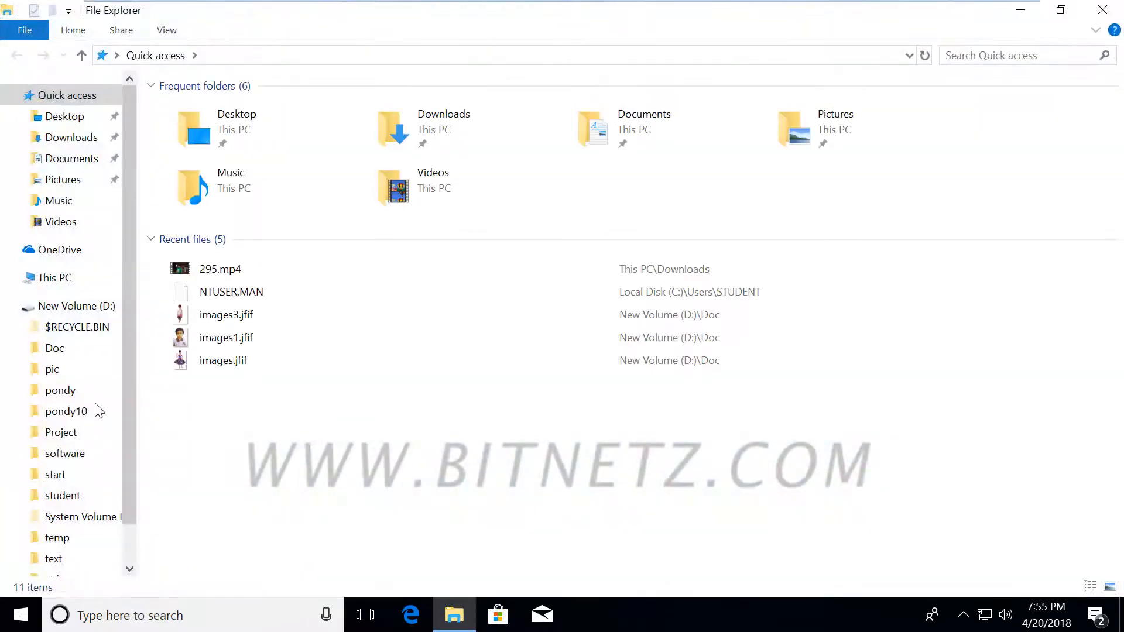
left_click(53, 373)
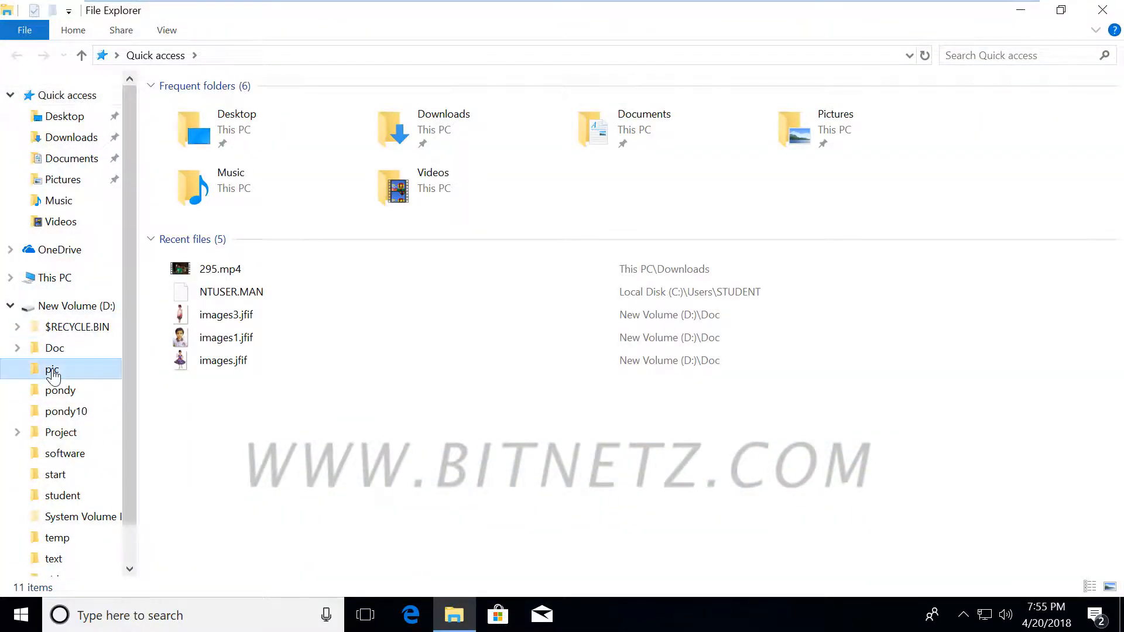
left_click(76, 306)
right_click(188, 144)
right_click(185, 151)
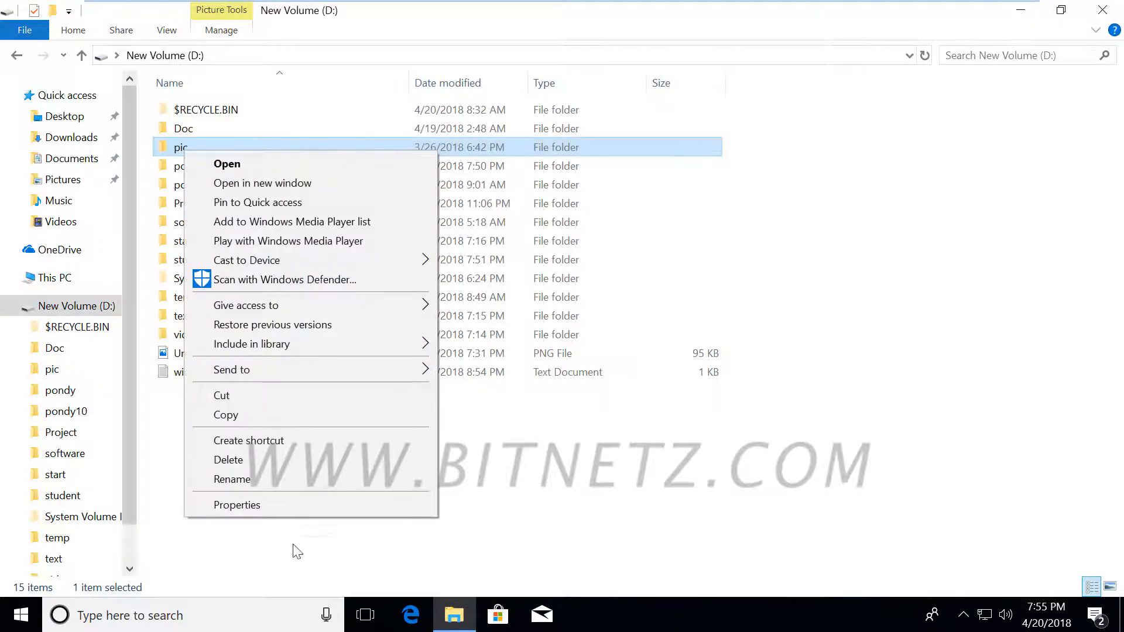
left_click(237, 505)
left_click(306, 192)
left_click(295, 307)
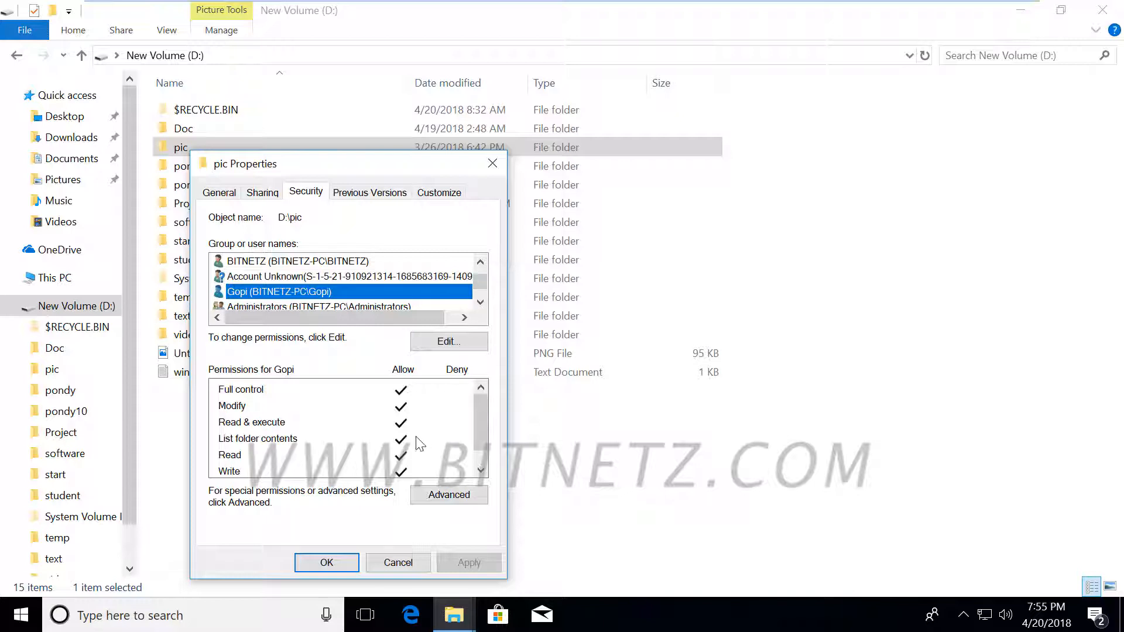
left_click(406, 566)
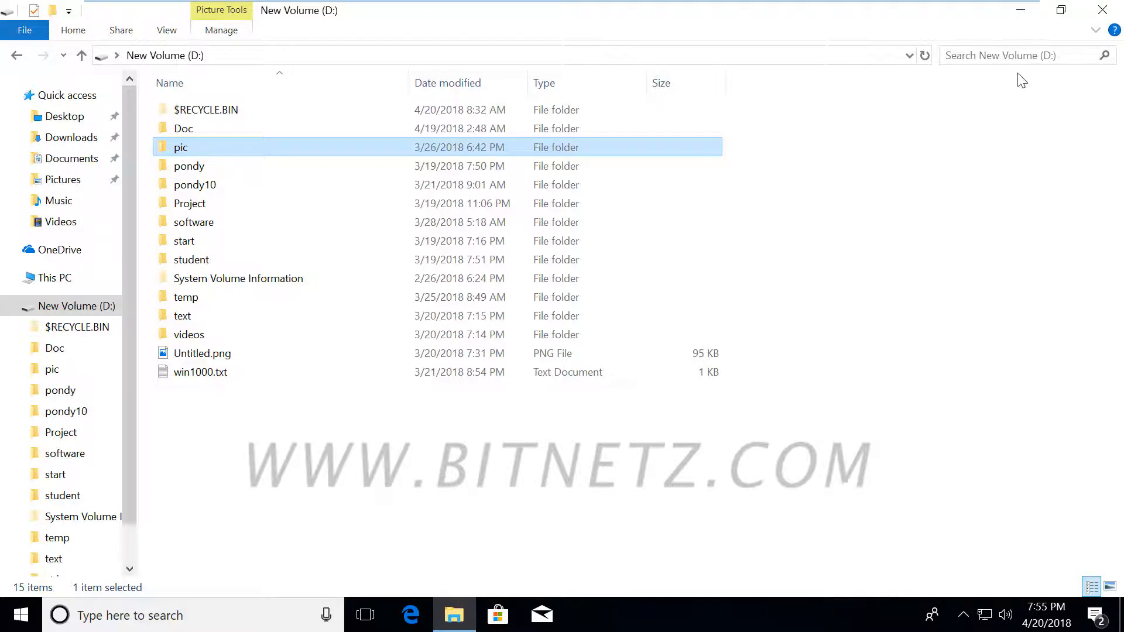
left_click(1103, 10)
Step: Open the Users folder on Local Disk (C:) in a new File Explorer window
left_click(454, 614)
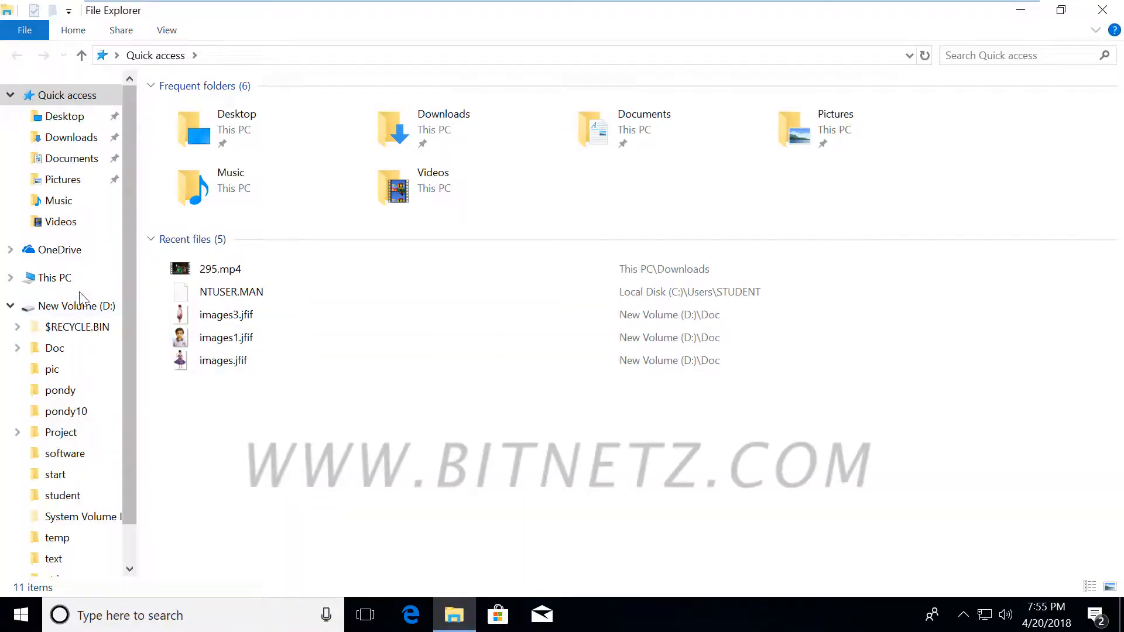
left_click(55, 277)
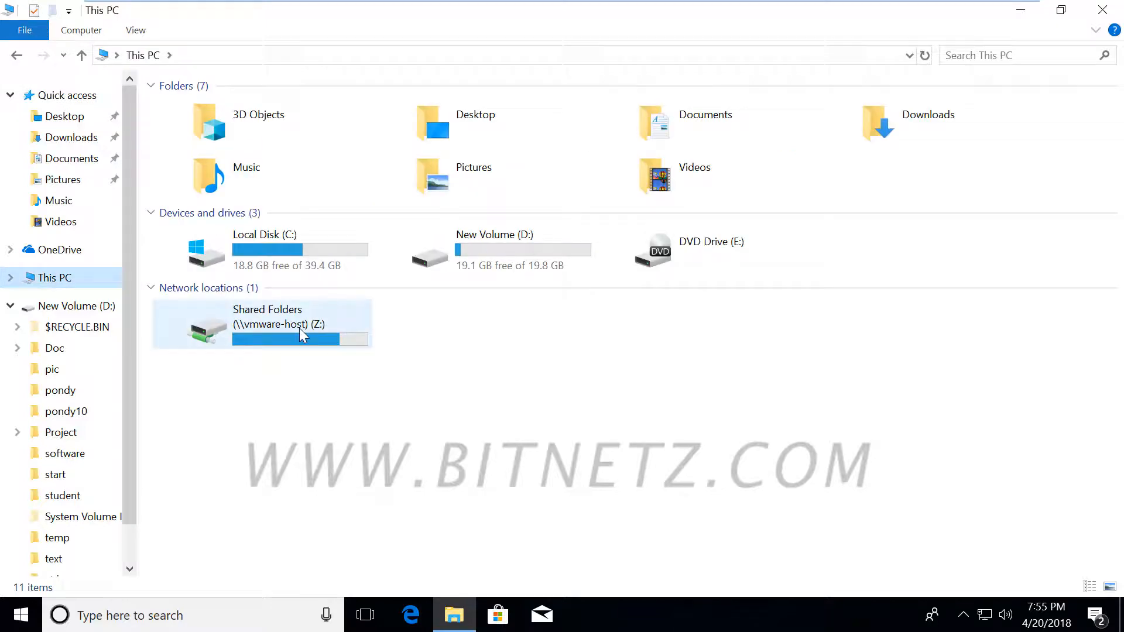
double_click(275, 252)
double_click(199, 259)
Step: Rename the damaged user's profile folder, listed between Default User and Public, by appending .old to its name, approving the elevation request
left_click(200, 205)
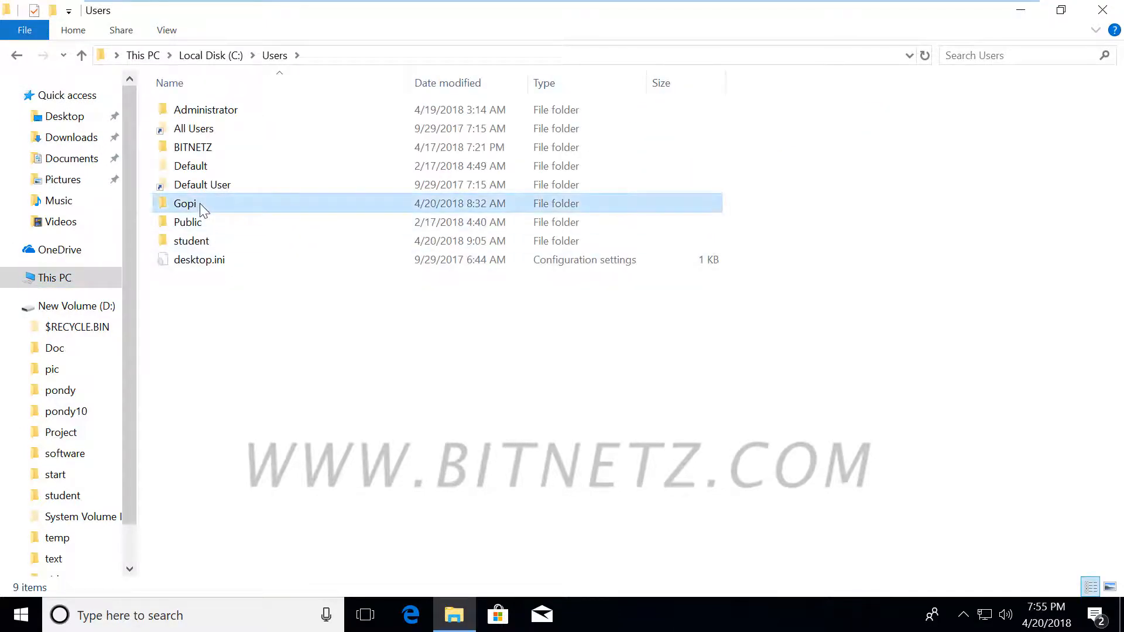
right_click(200, 205)
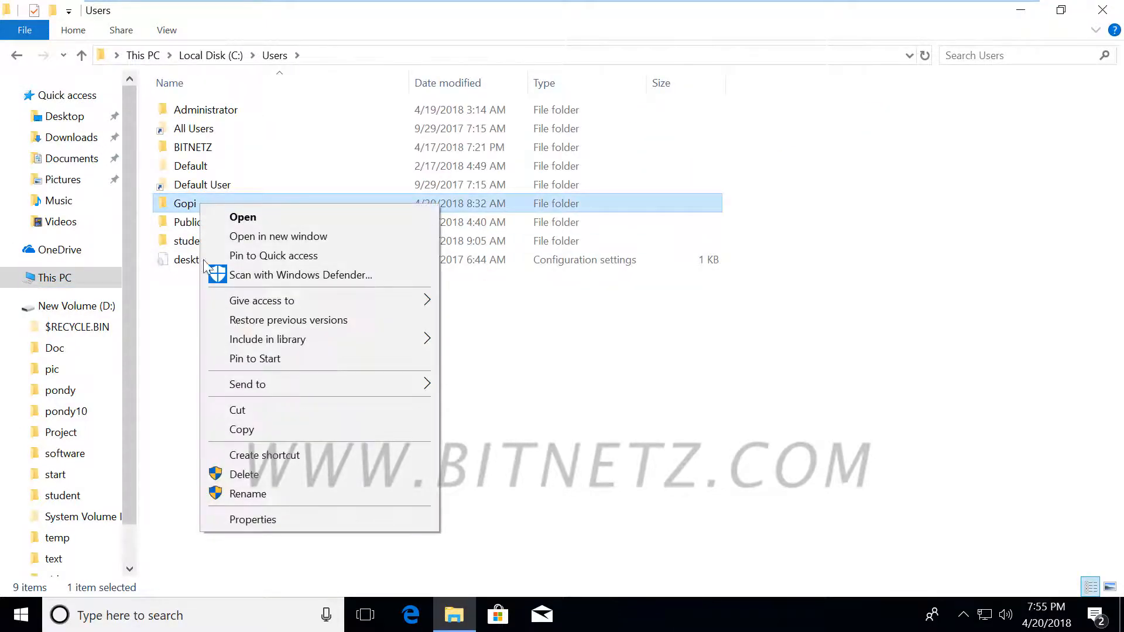
left_click(249, 496)
key("End")
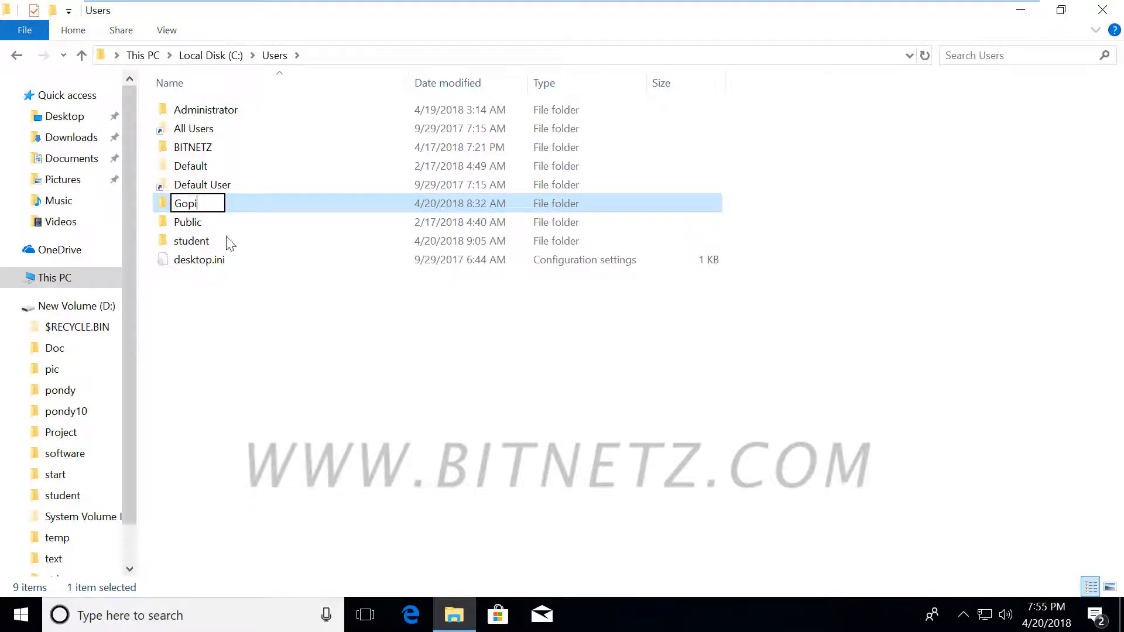
type(".old")
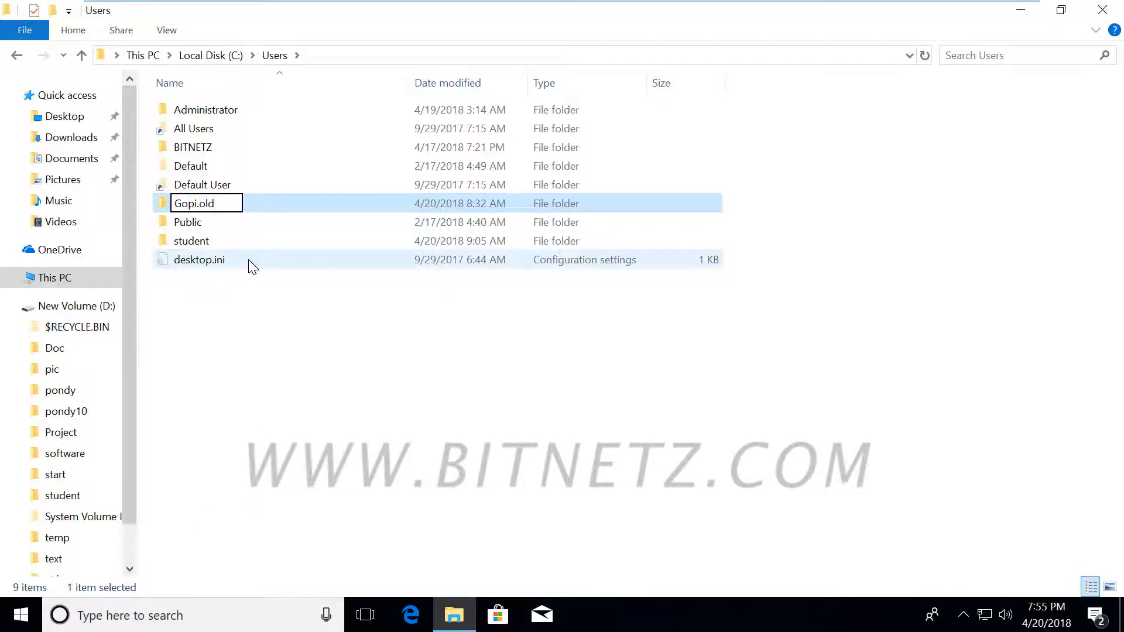
key("Return")
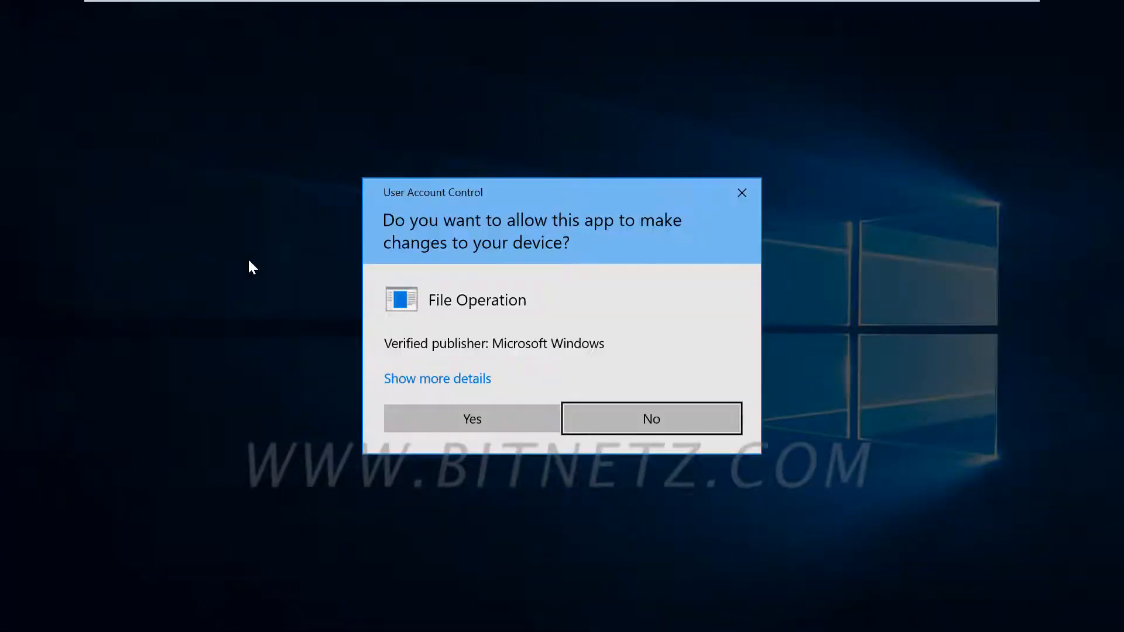
left_click(473, 427)
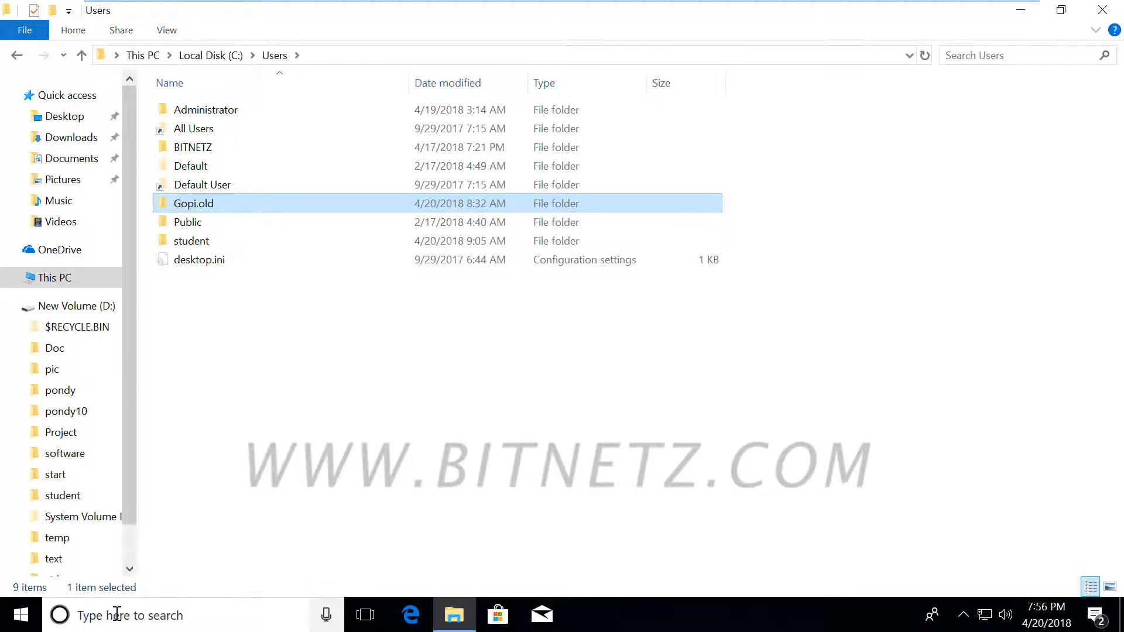
Step: Search Windows for regedit and open Registry Editor, approving the elevation request
left_click(117, 613)
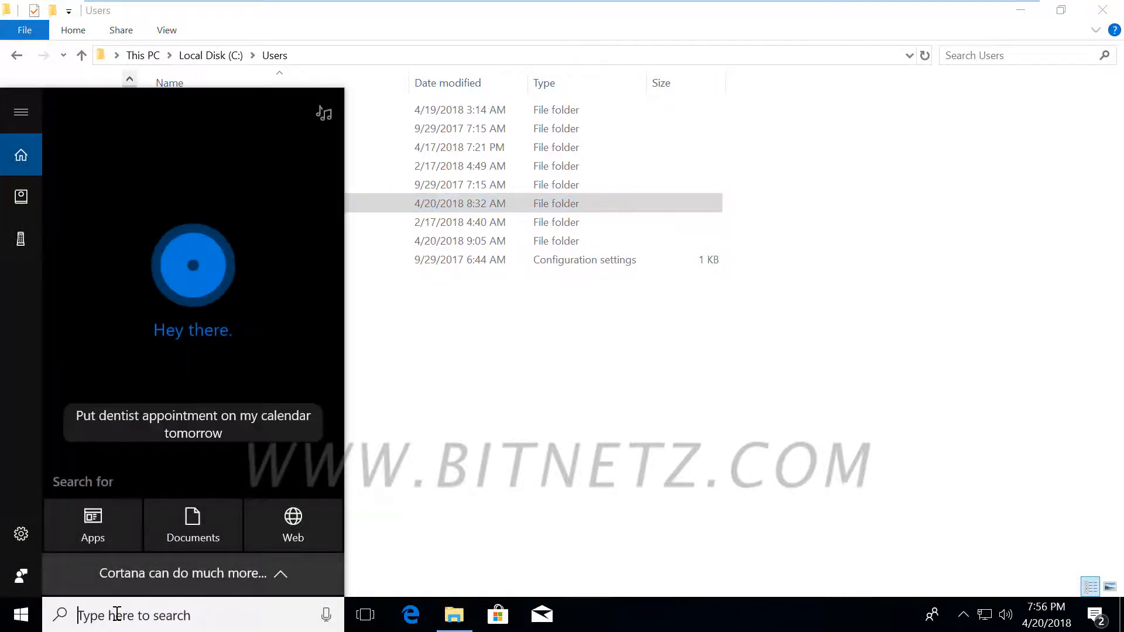
type("regedit")
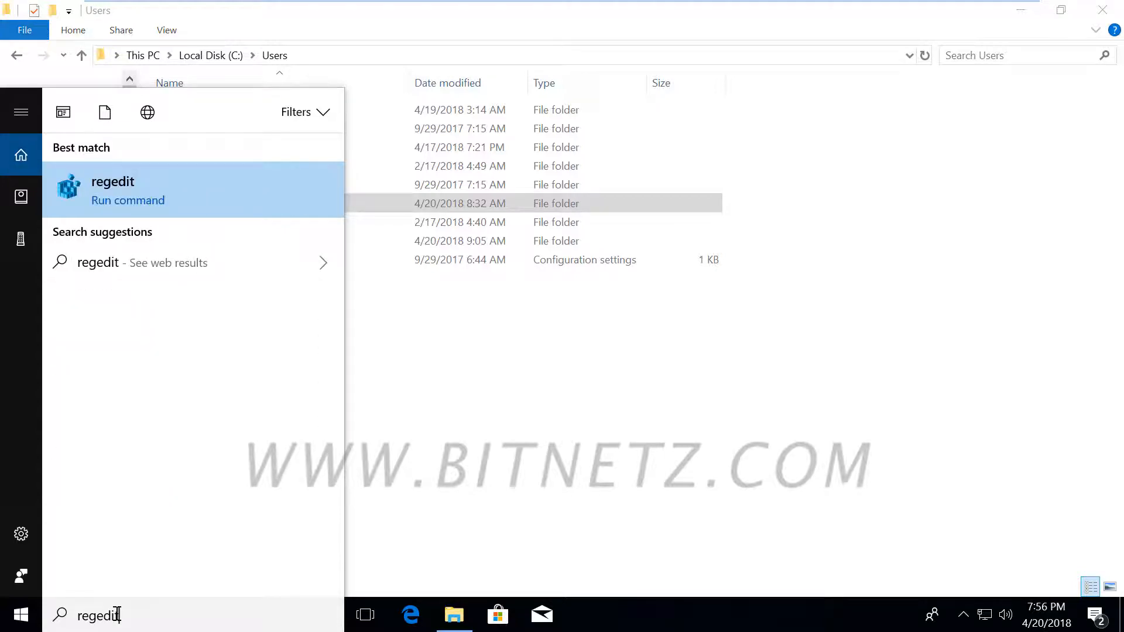
left_click(103, 177)
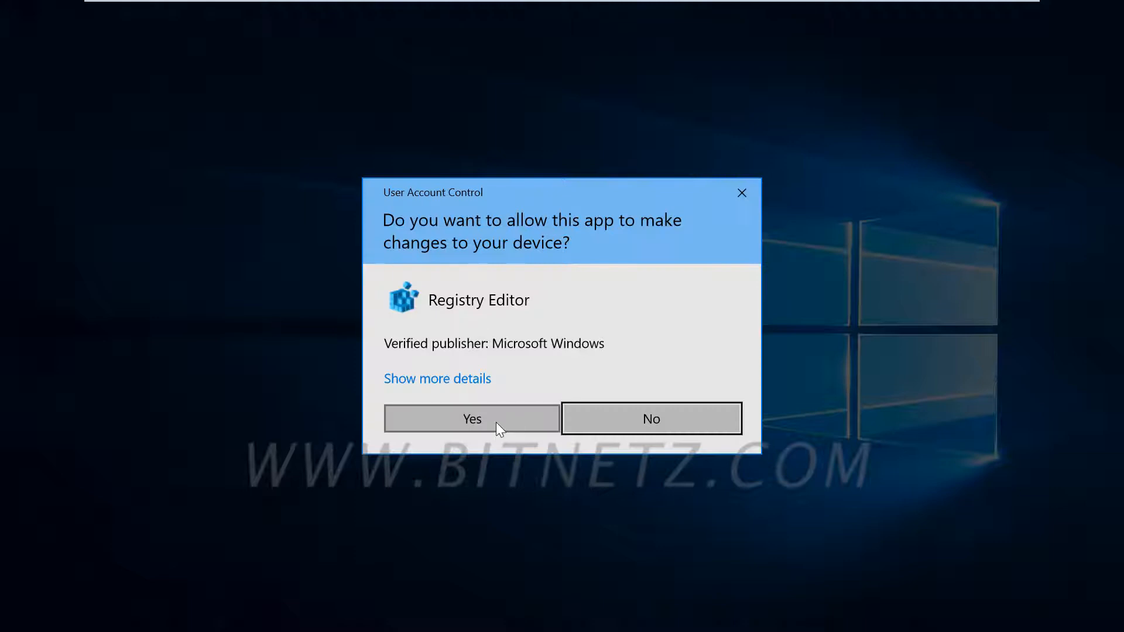
left_click(497, 423)
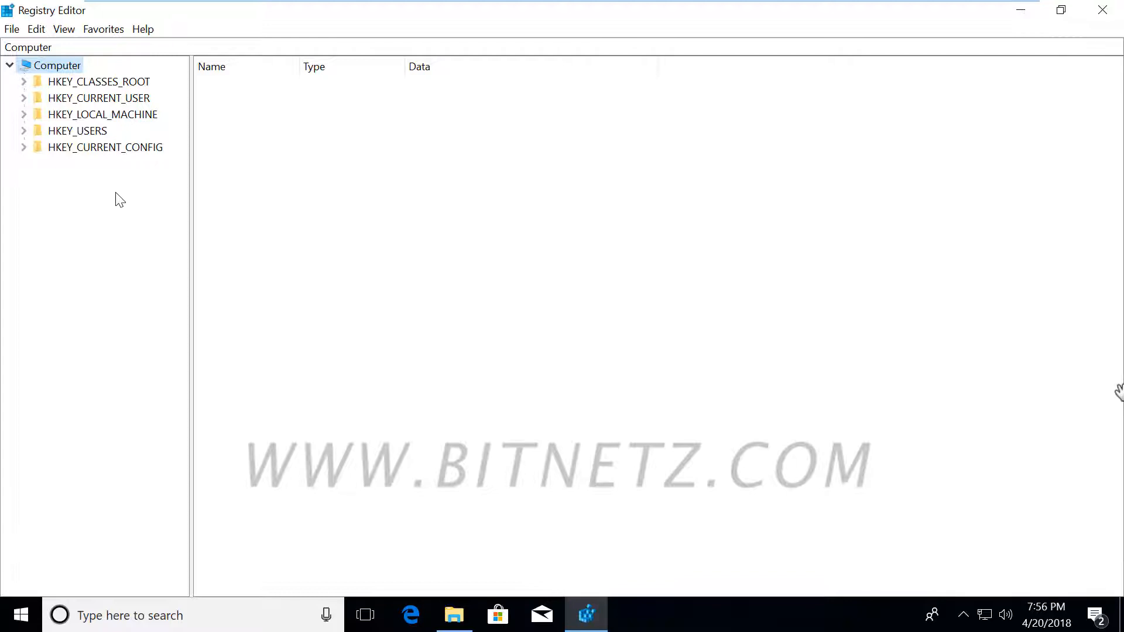
Step: Expand the registry tree down to HKEY_LOCAL_MACHINE\SOFTWARE\Microsoft\Windows NT\CurrentVersion
left_click(24, 115)
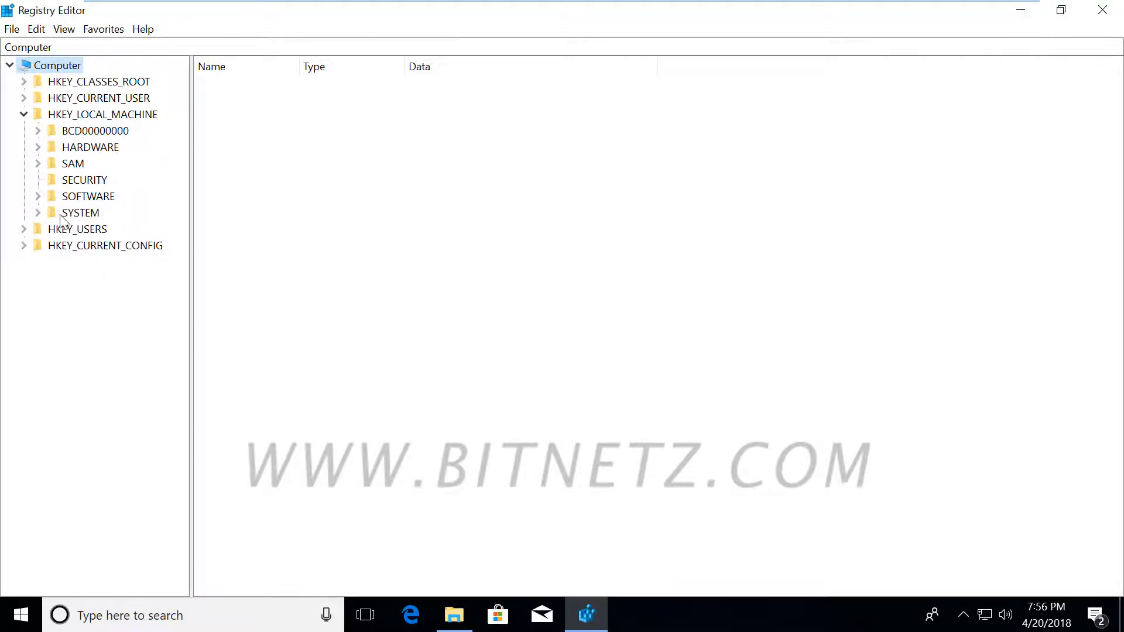
left_click(38, 197)
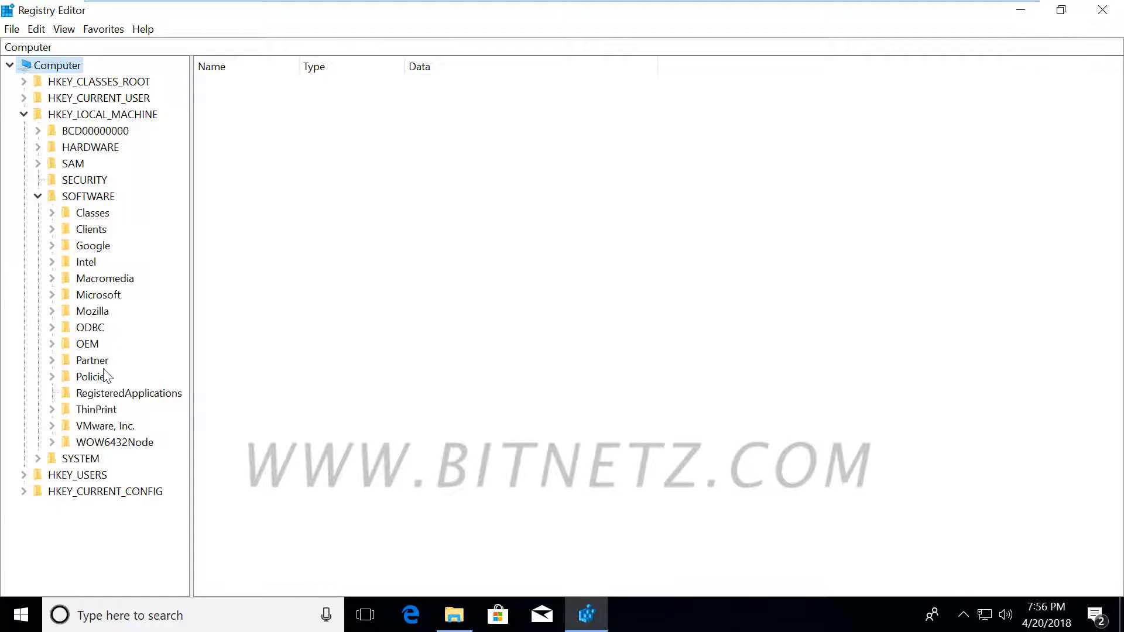
left_click(52, 295)
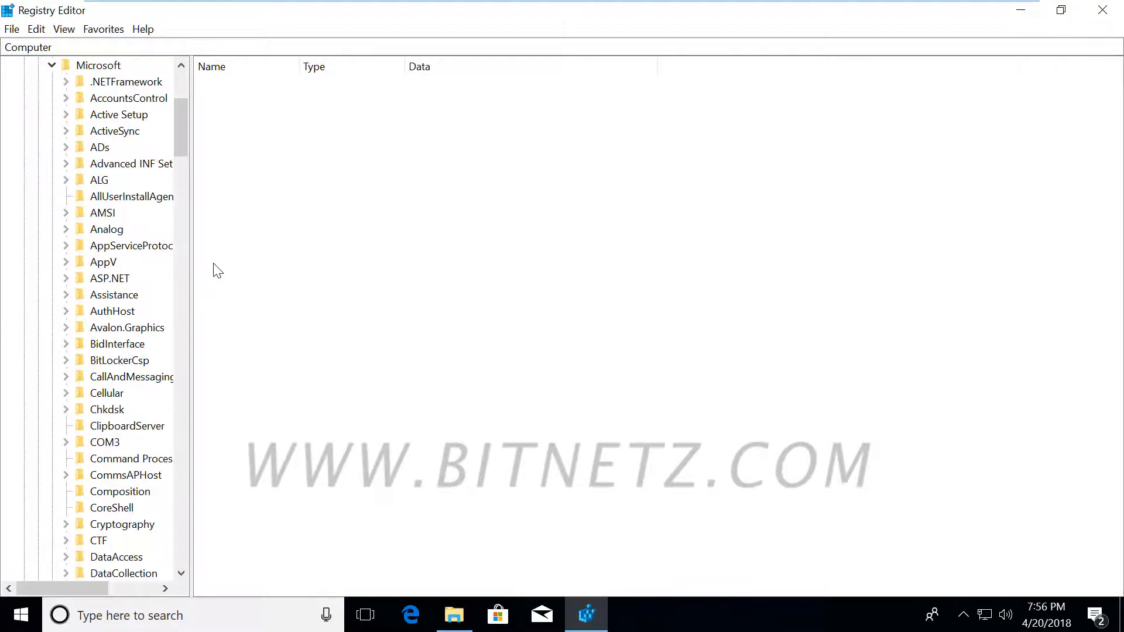
scroll(155, 275, "down", 20)
left_click_drag(192, 391, 188, 500)
left_click(65, 475)
left_click(136, 495)
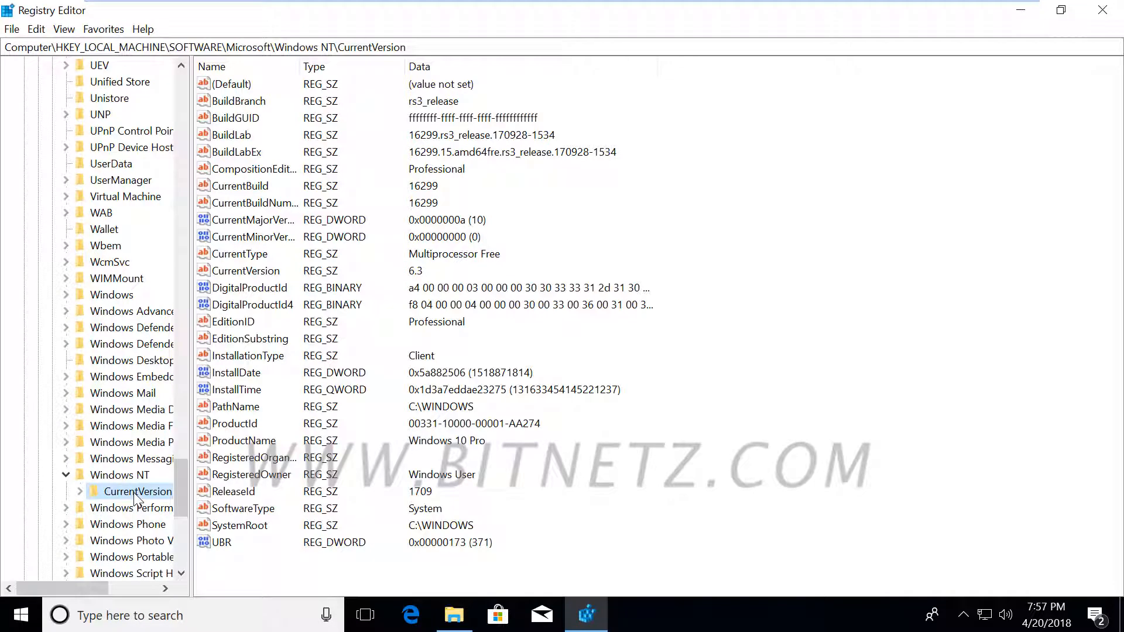
left_click(82, 493)
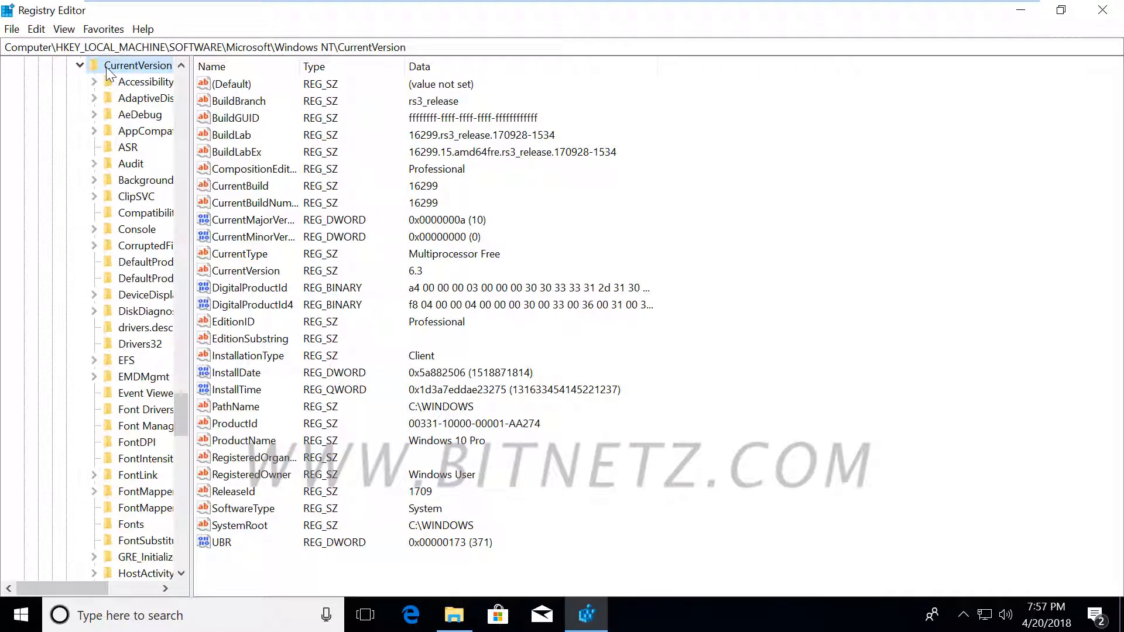
Step: Expand and select the ProfileList key under CurrentVersion, and highlight parts of its registry path
scroll(136, 349, "down", 9)
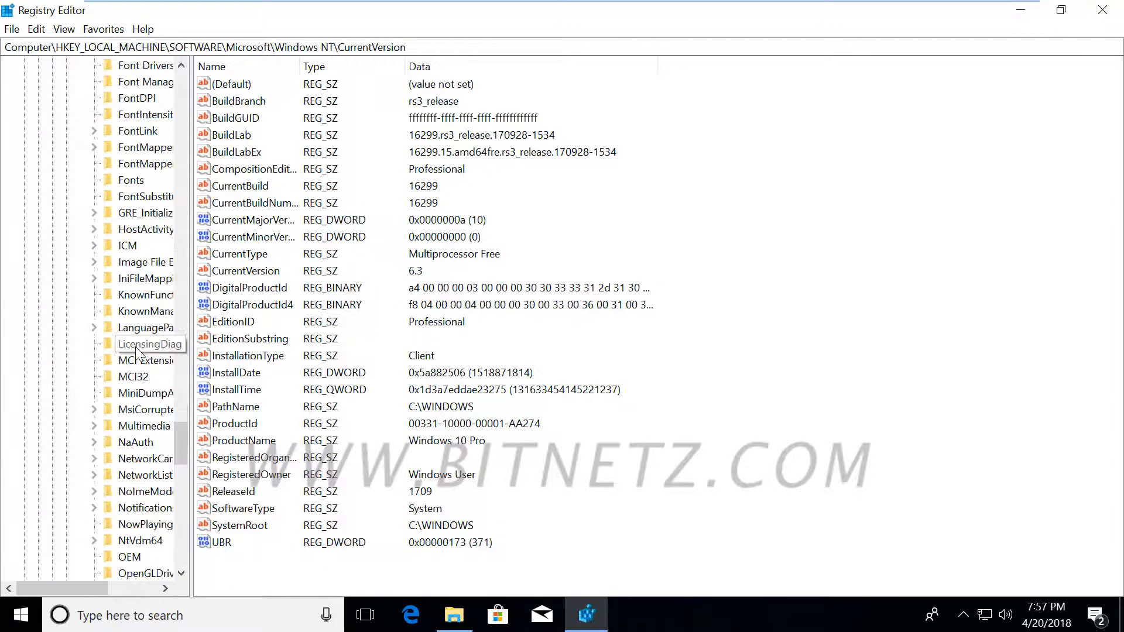
scroll(137, 350, "down", 1)
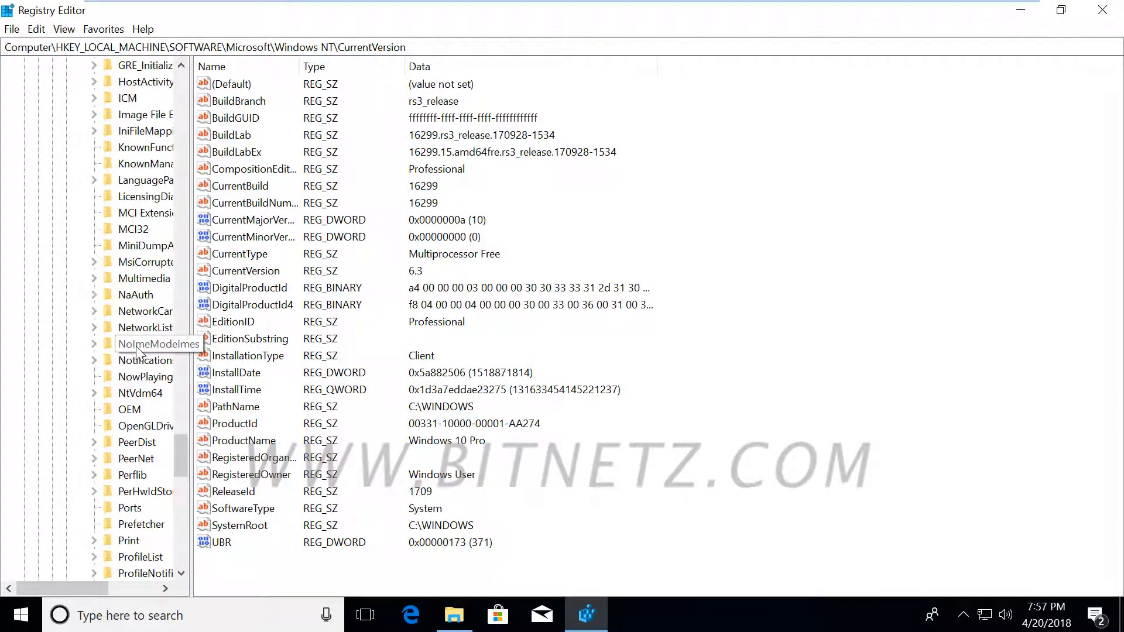
scroll(136, 348, "down", 2)
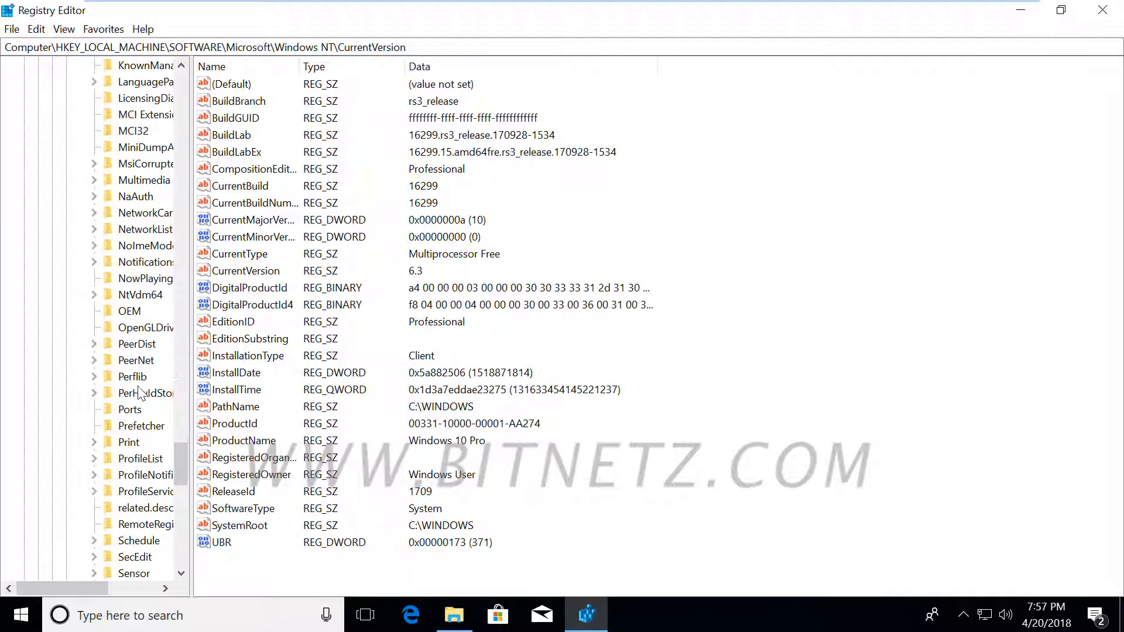
left_click(97, 459)
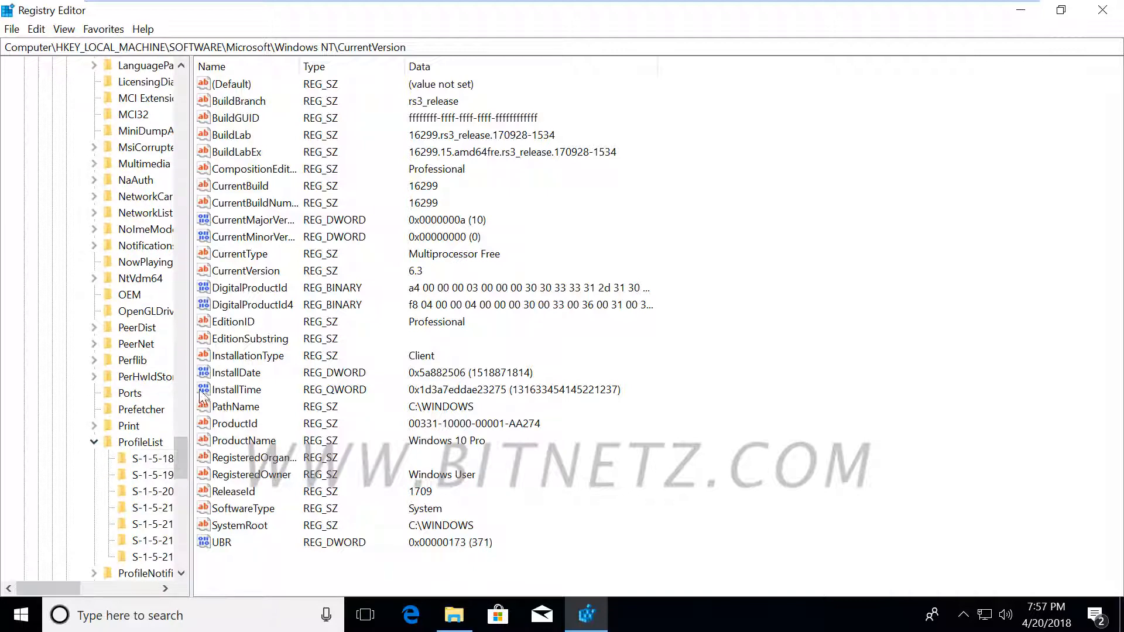
scroll(231, 394, "down", 2)
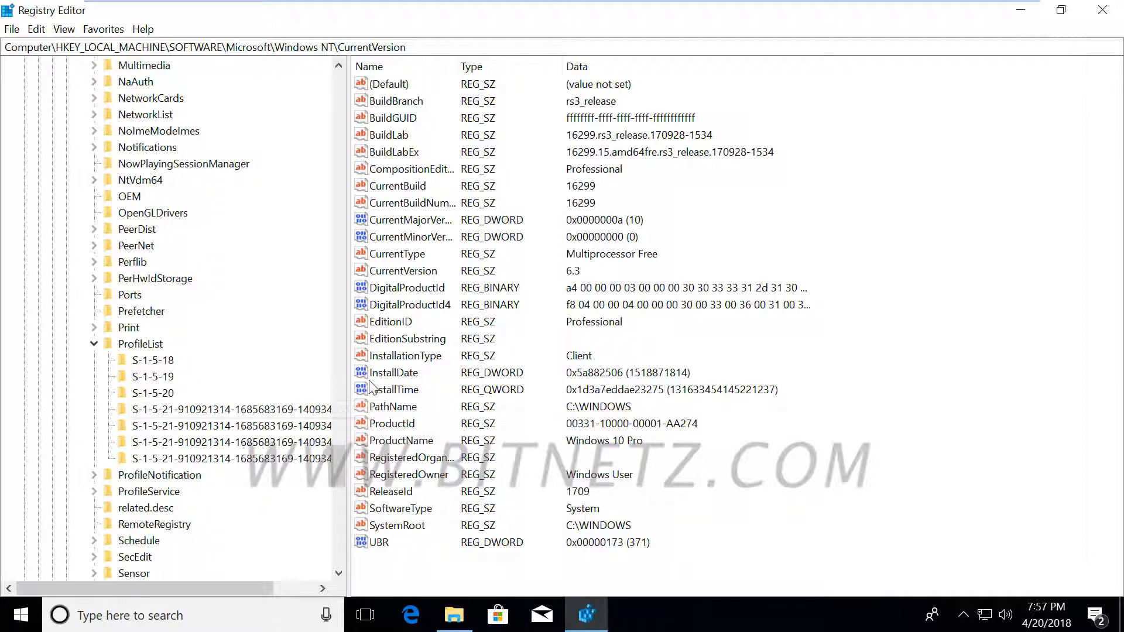
left_click(140, 344)
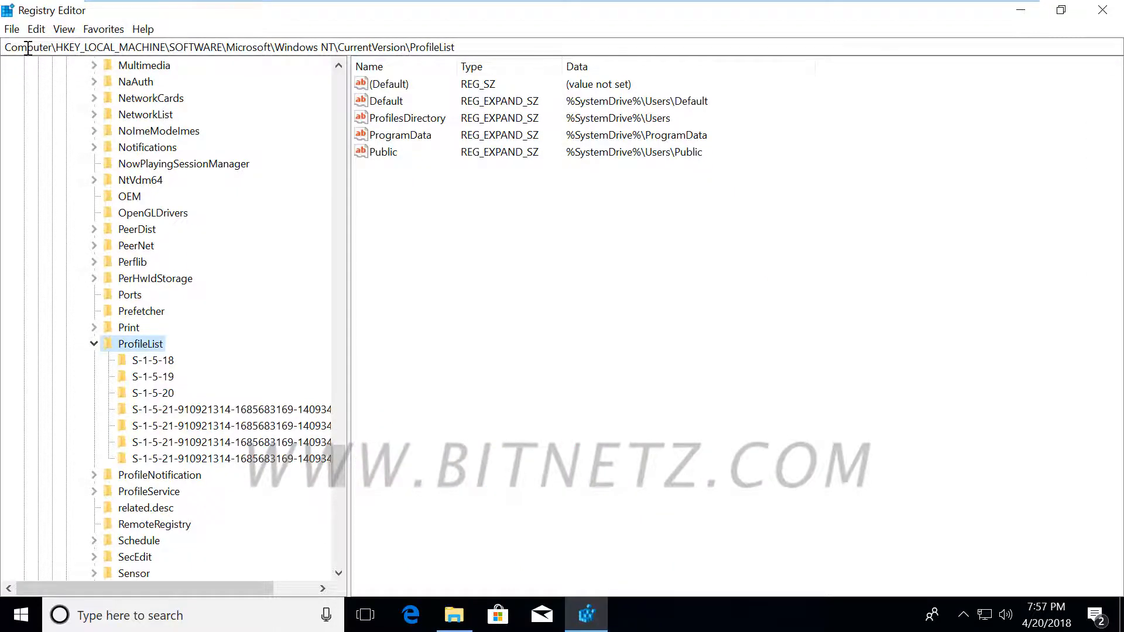
left_click_drag(56, 49, 153, 50)
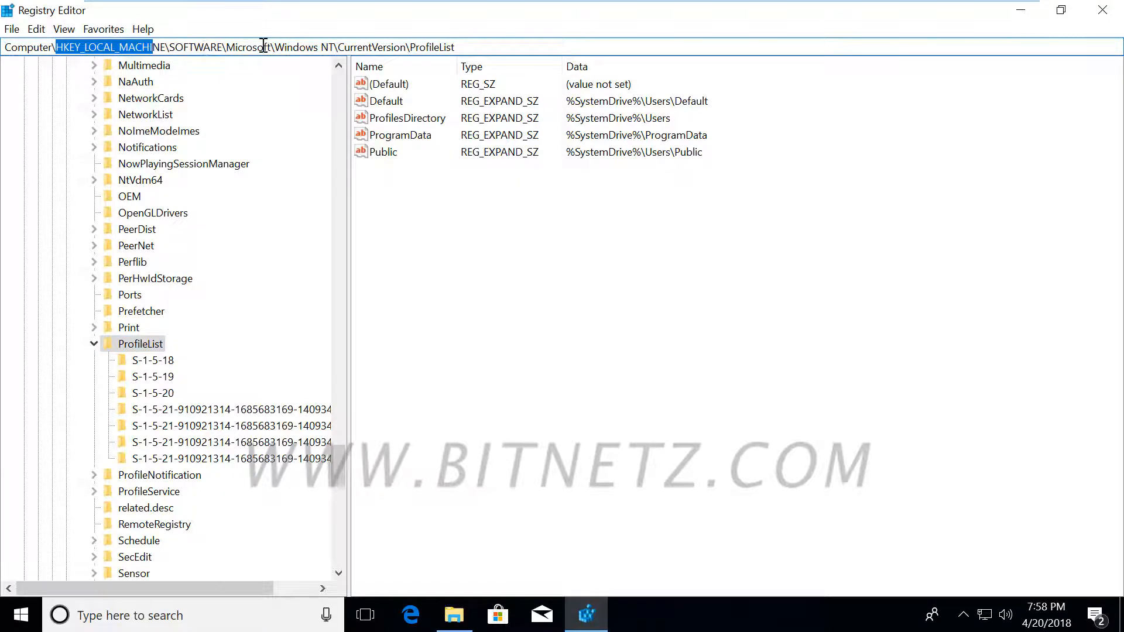
left_click_drag(285, 46, 328, 48)
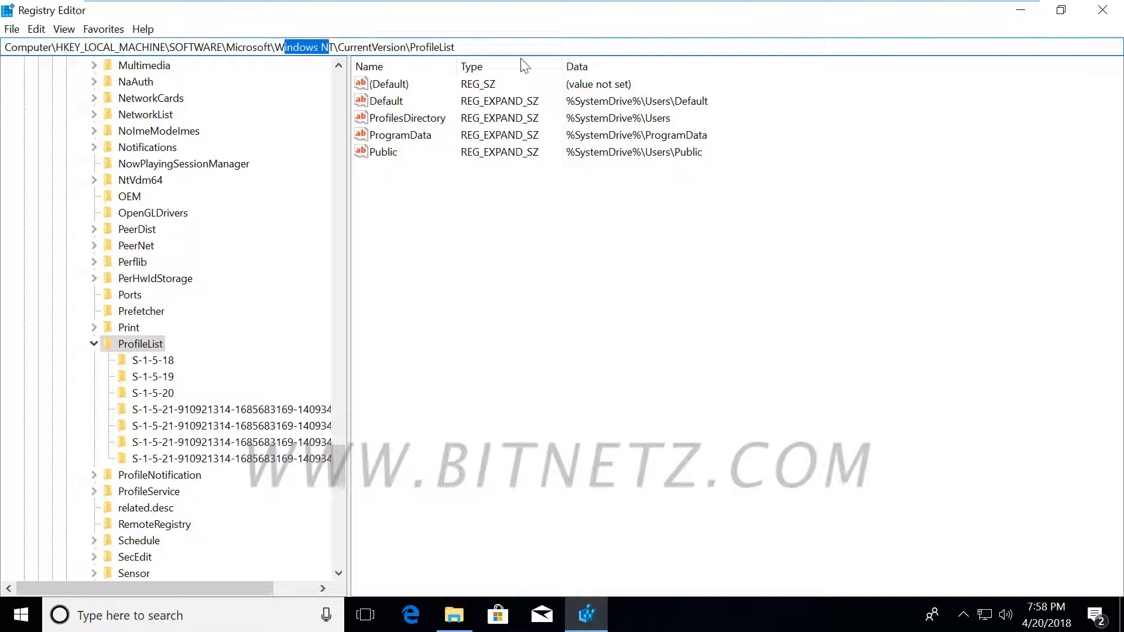
Step: Check ProfileImagePath in each S-1-5-21 key under ProfileList and select the damaged profile's key, ending in 1005
left_click(251, 411)
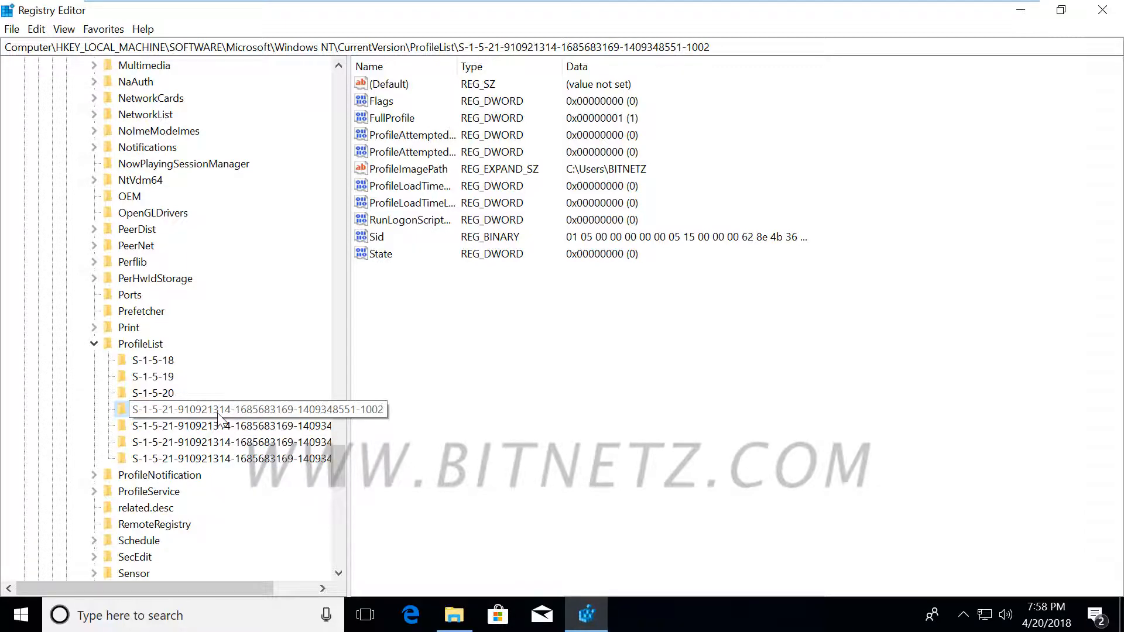
left_click(205, 430)
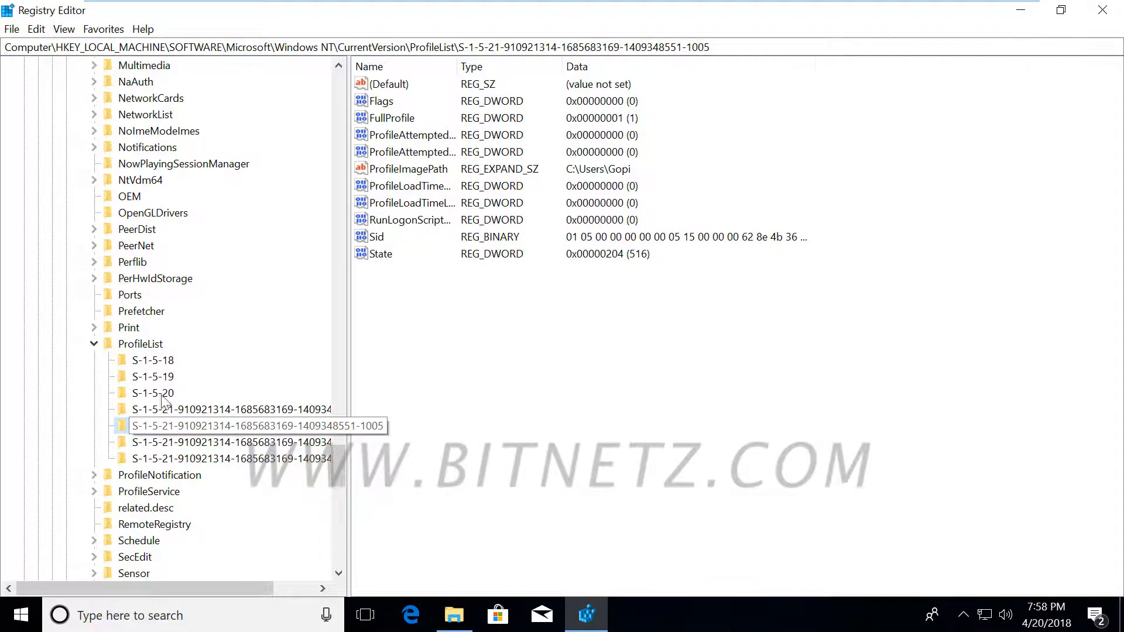
left_click(243, 443)
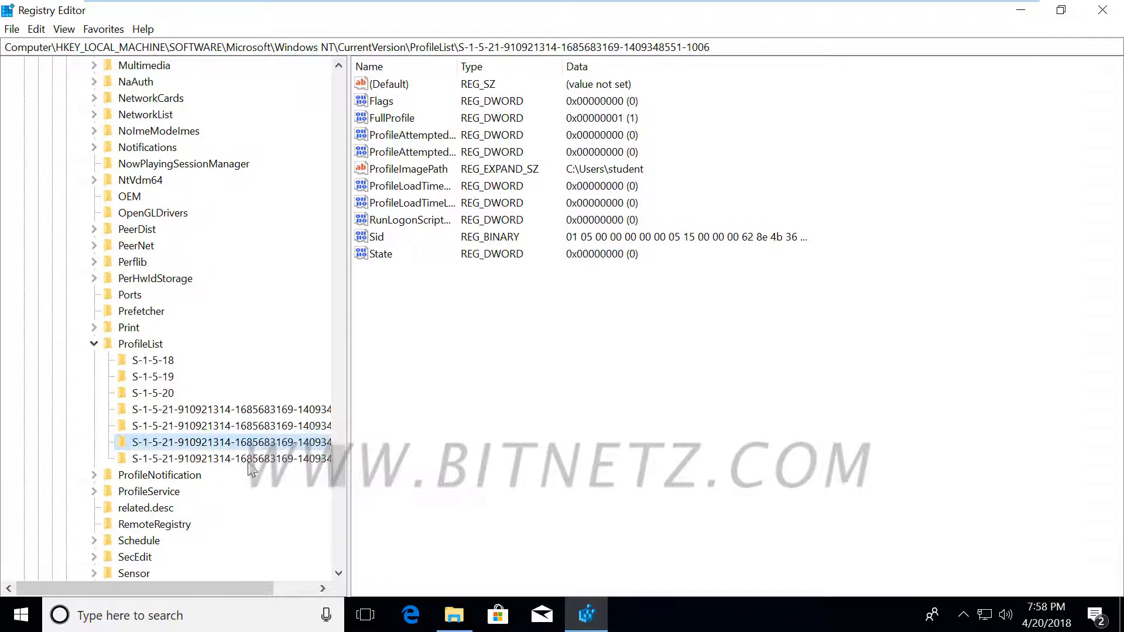
left_click(250, 461)
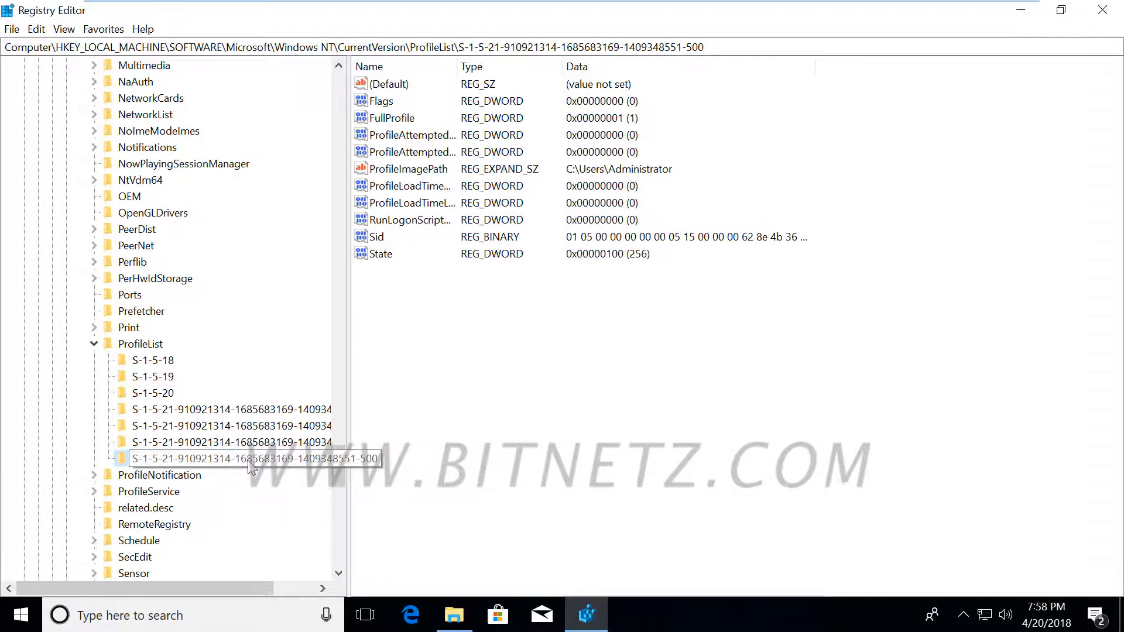
left_click(240, 428)
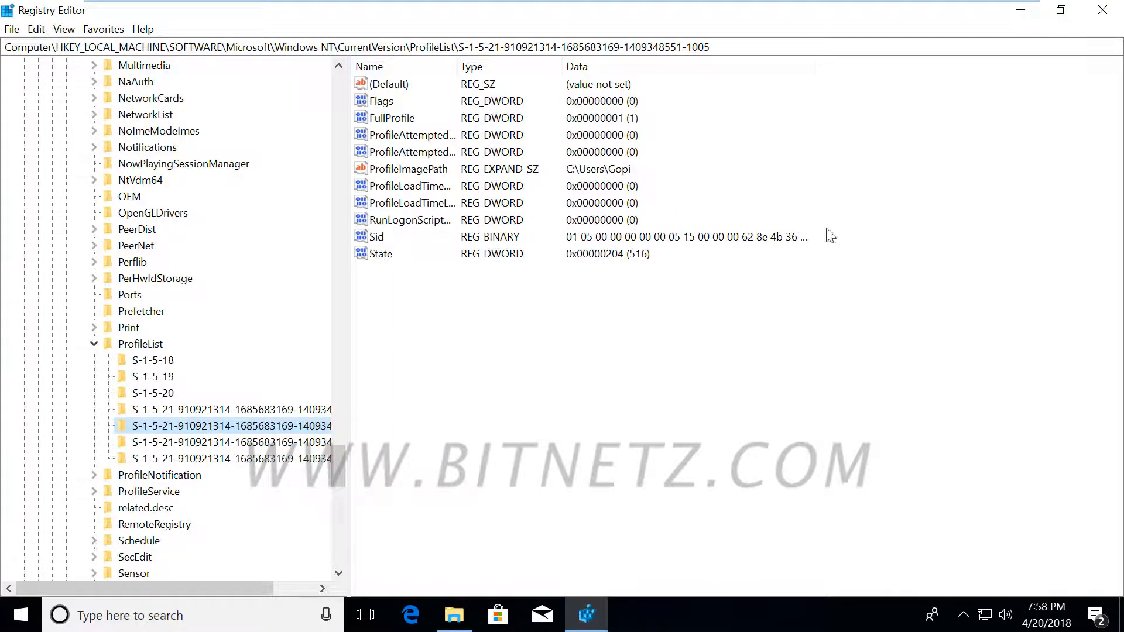
Step: Restore Registry Editor to a smaller window, minimize the Users folder window, and widen the key tree until the full SIDs show
left_click(1067, 14)
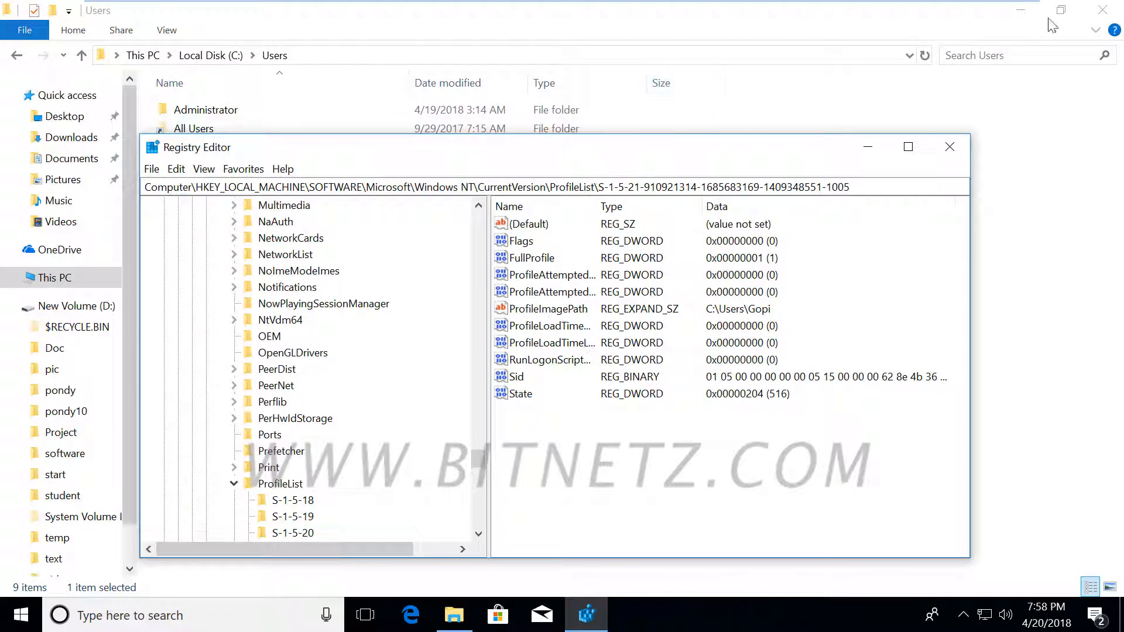
left_click(1022, 9)
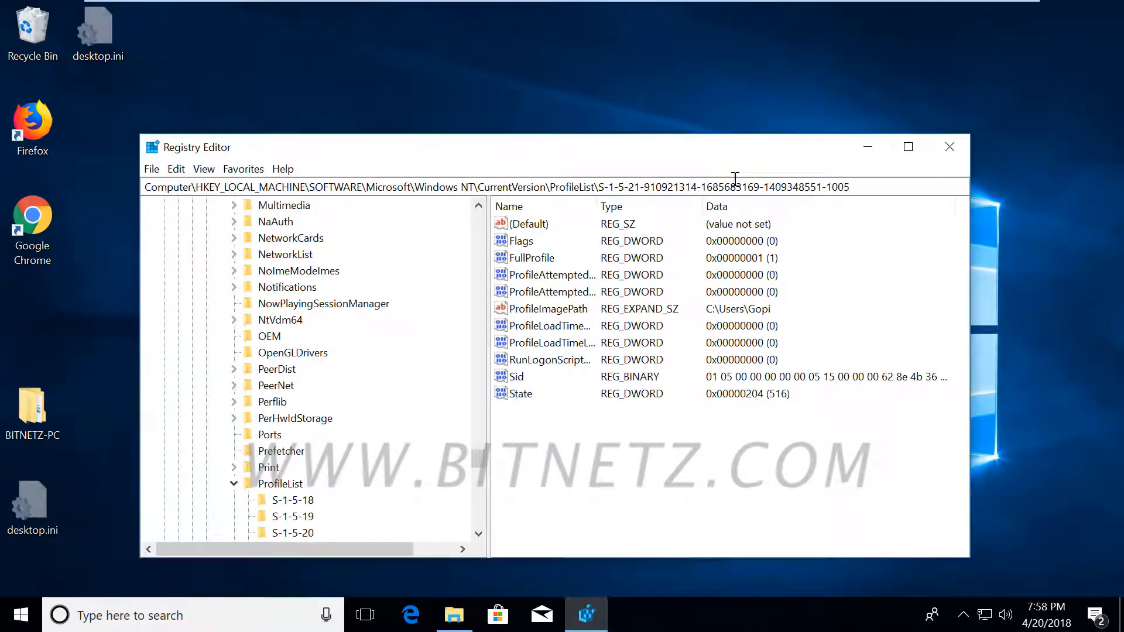
left_click_drag(623, 159, 702, 103)
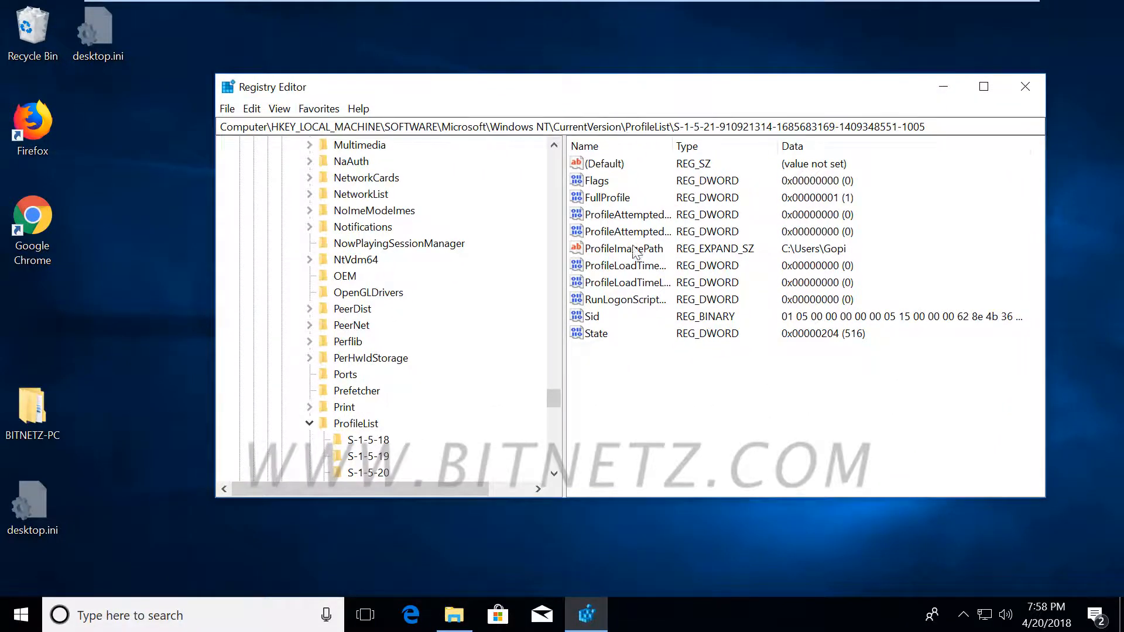
left_click_drag(556, 405, 553, 408)
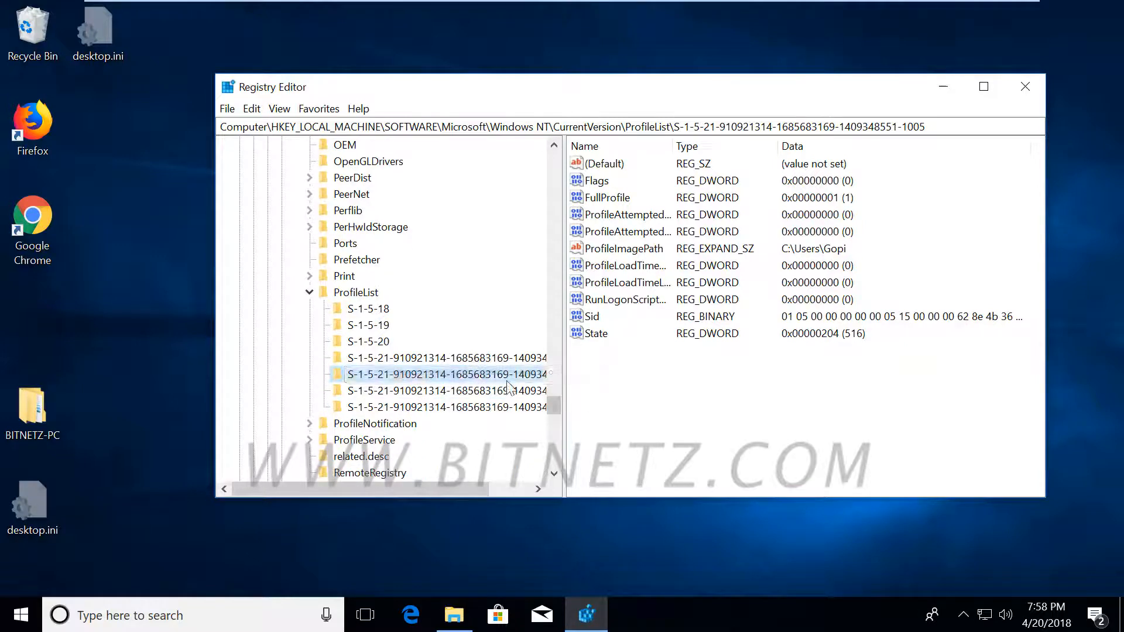
left_click_drag(564, 359, 680, 359)
Step: Export the ProfileList key ending in 1005 to the Desktop as a registration file named gopiolddata
right_click(555, 373)
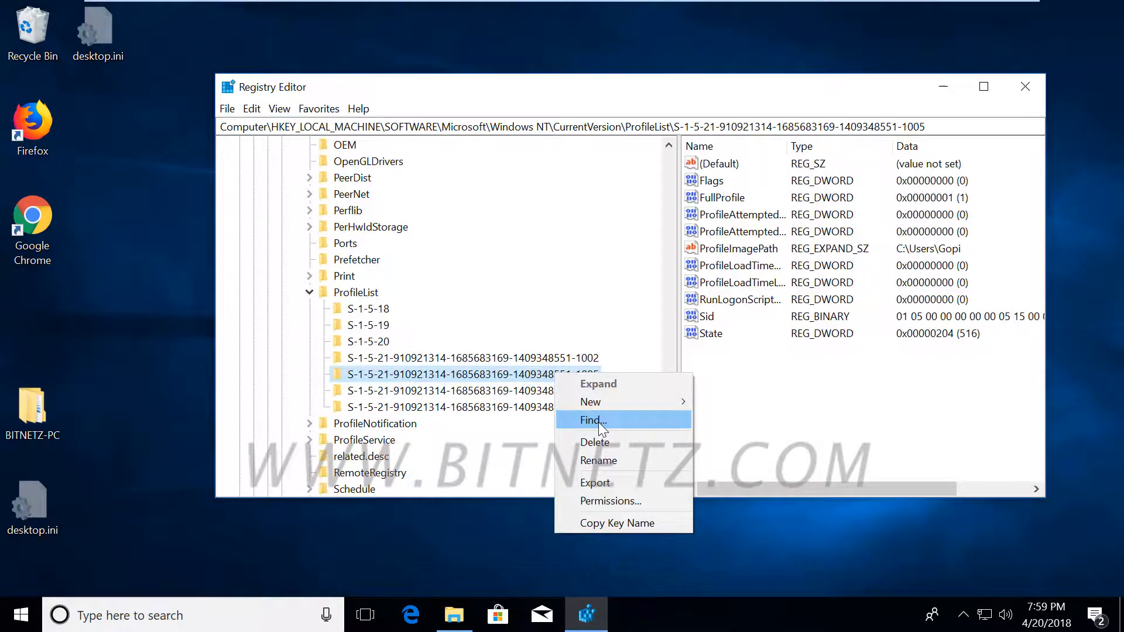
left_click(608, 485)
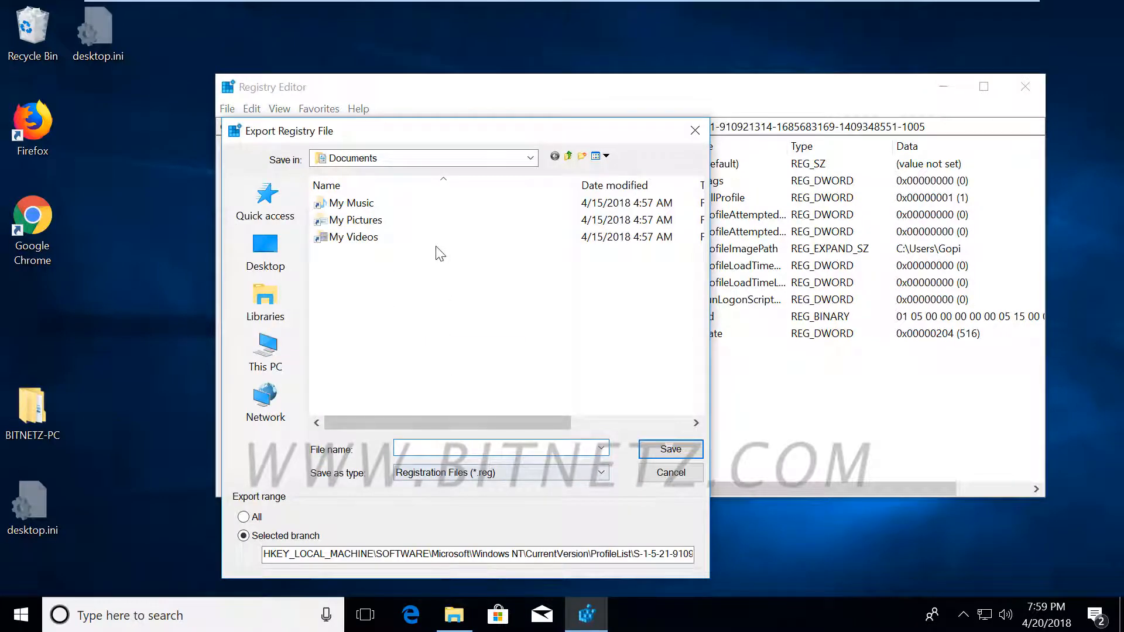
left_click(253, 245)
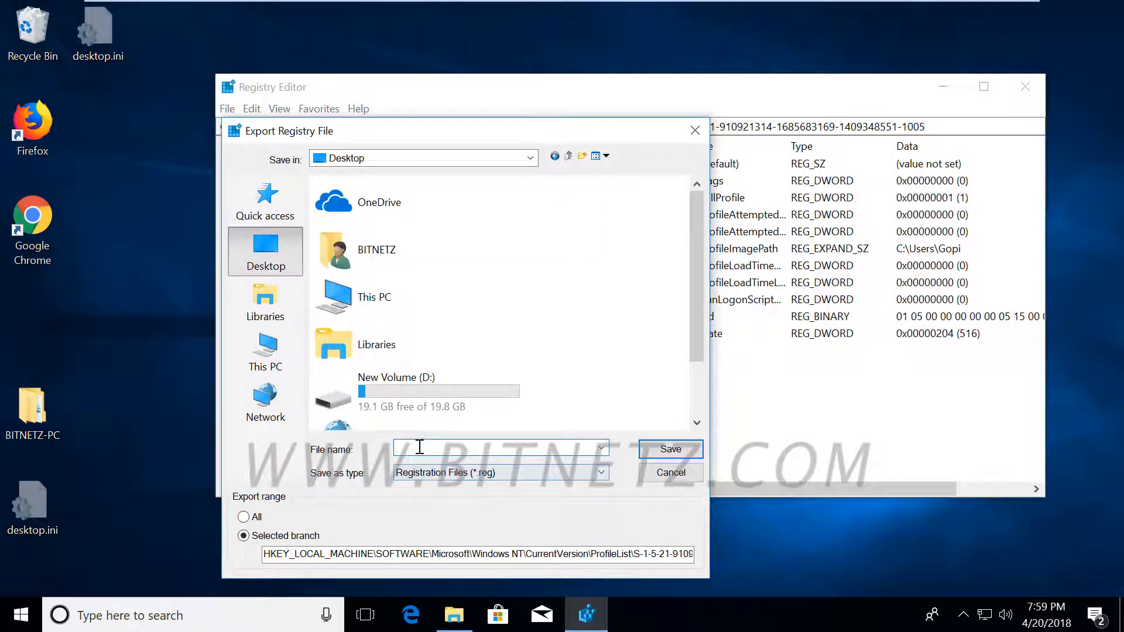
type("g")
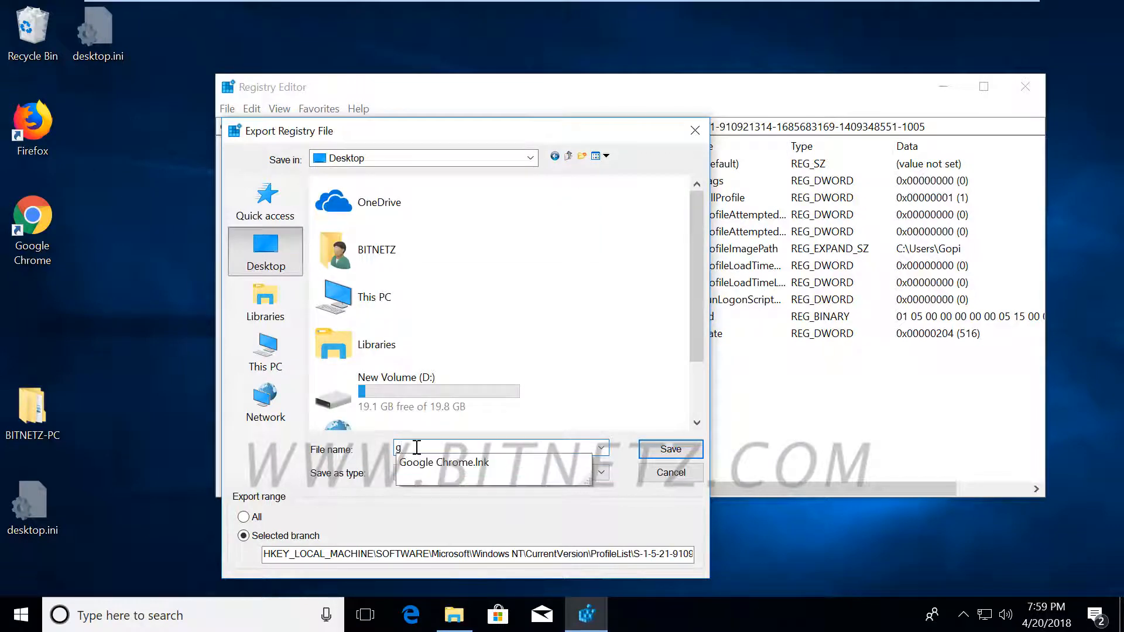
type("opiolddata")
left_click(671, 449)
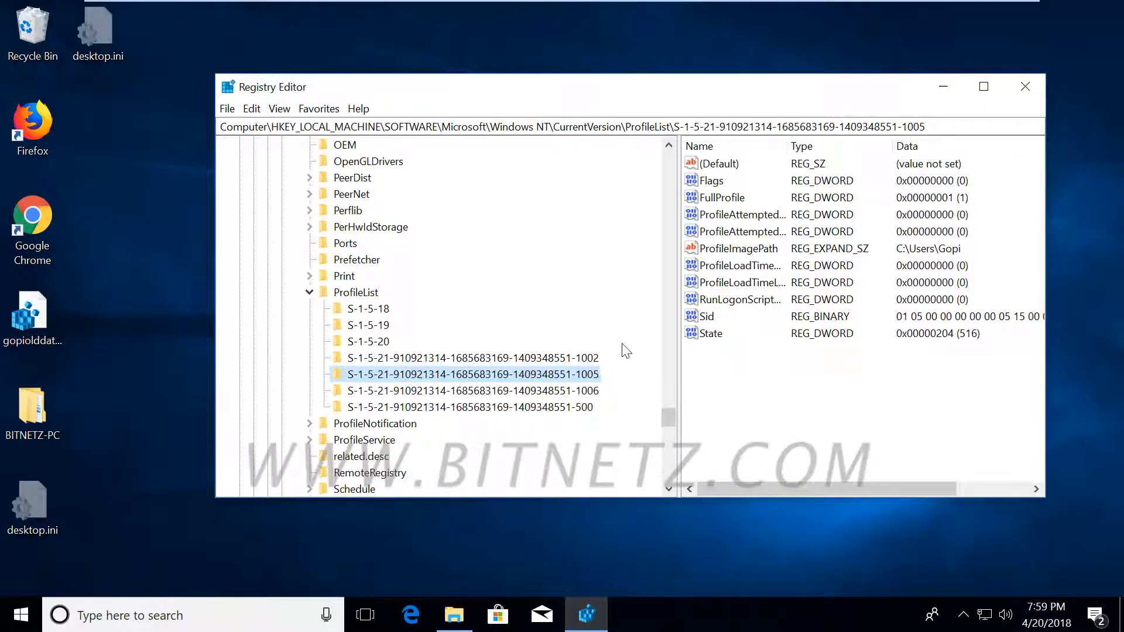
Step: Delete the damaged profile's key ending in 1005 from ProfileList
right_click(522, 382)
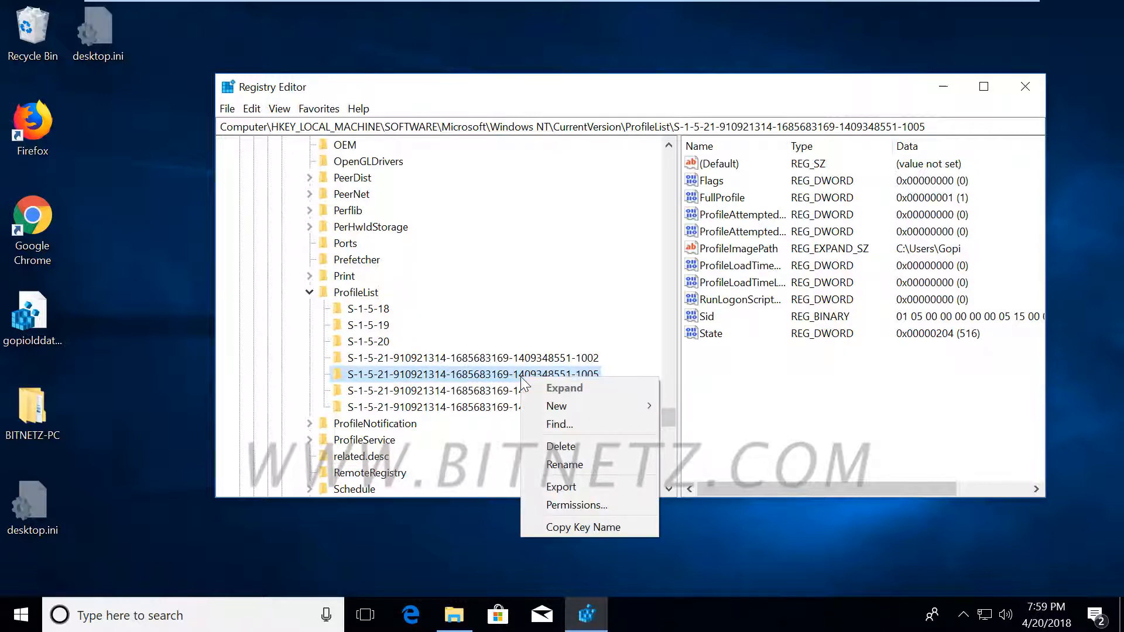
left_click(559, 452)
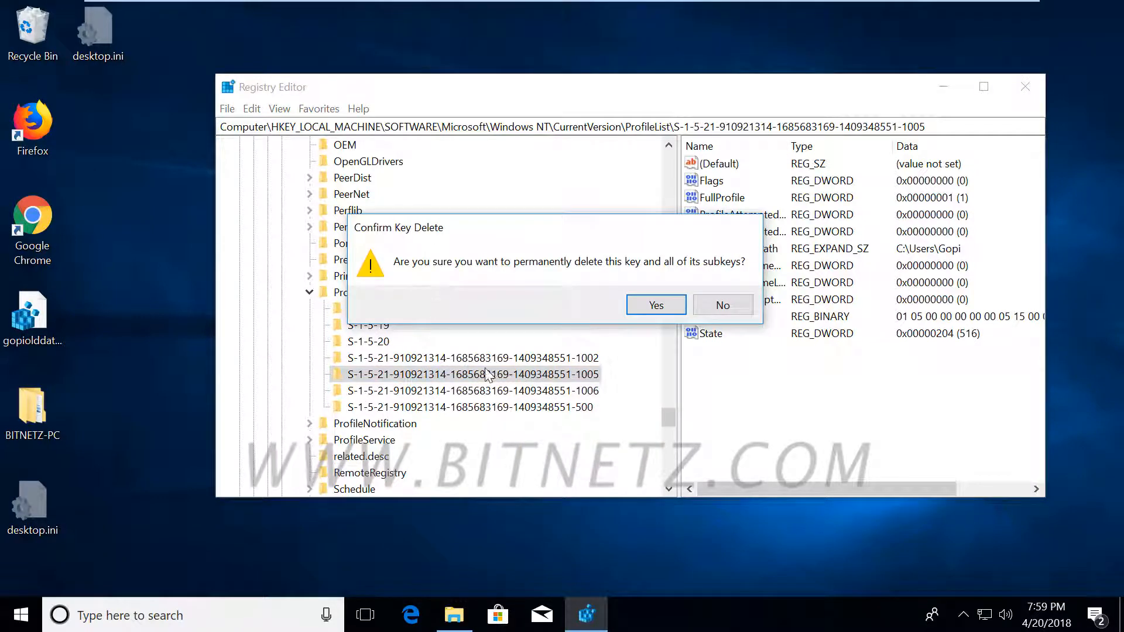
left_click(654, 307)
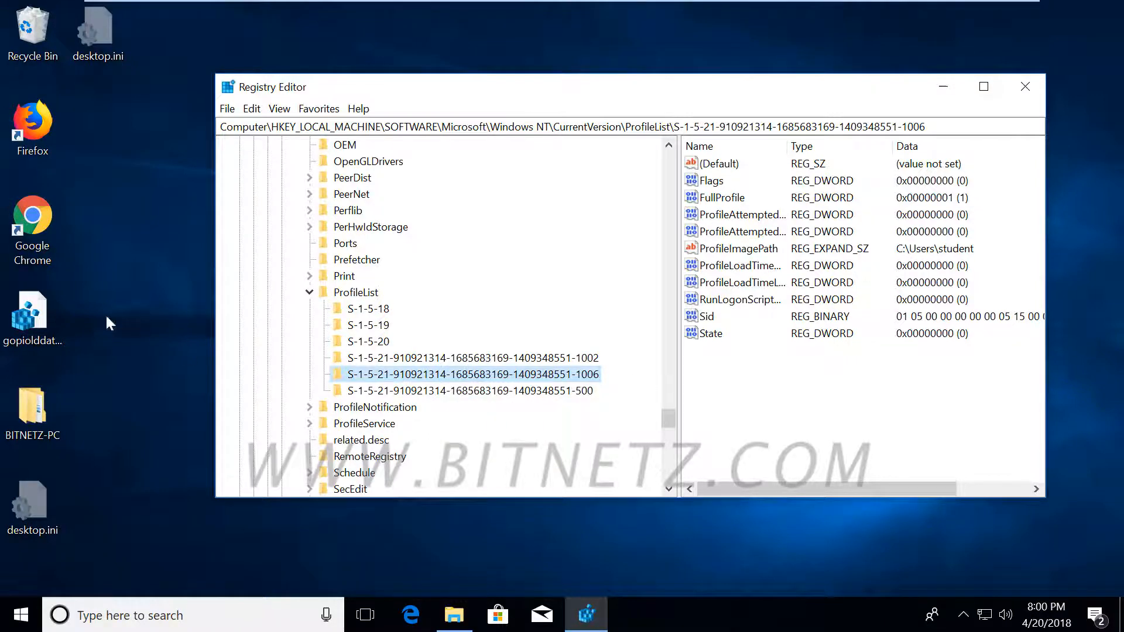
Step: Merge the gopiolddata.reg backup from the desktop back into the registry, approving the elevation request
left_click(24, 326)
right_click(24, 321)
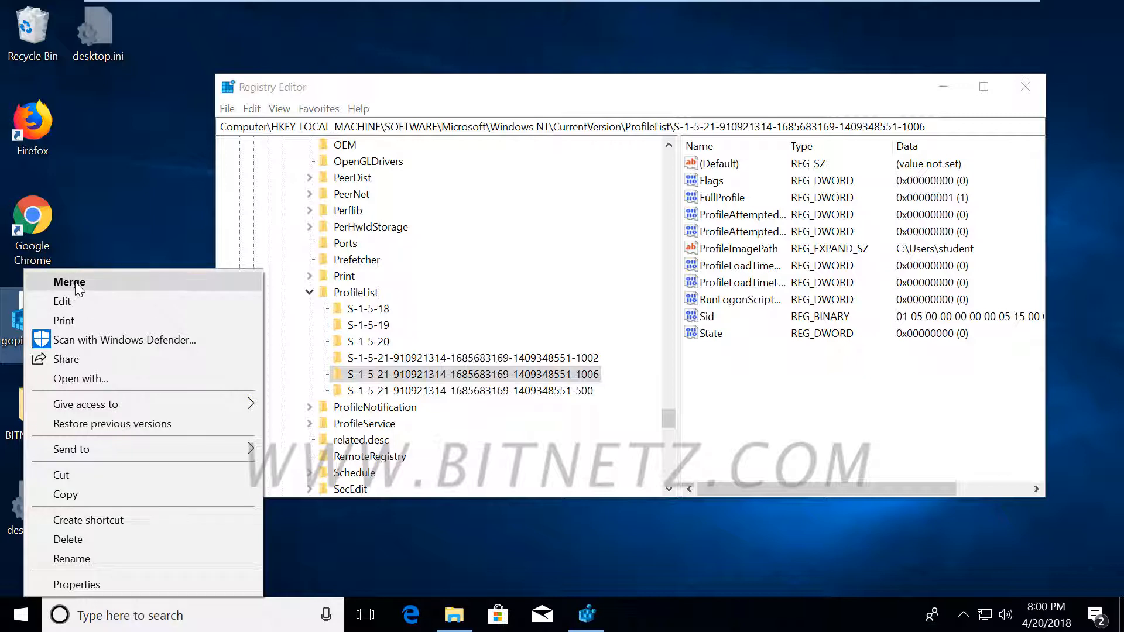
left_click(77, 286)
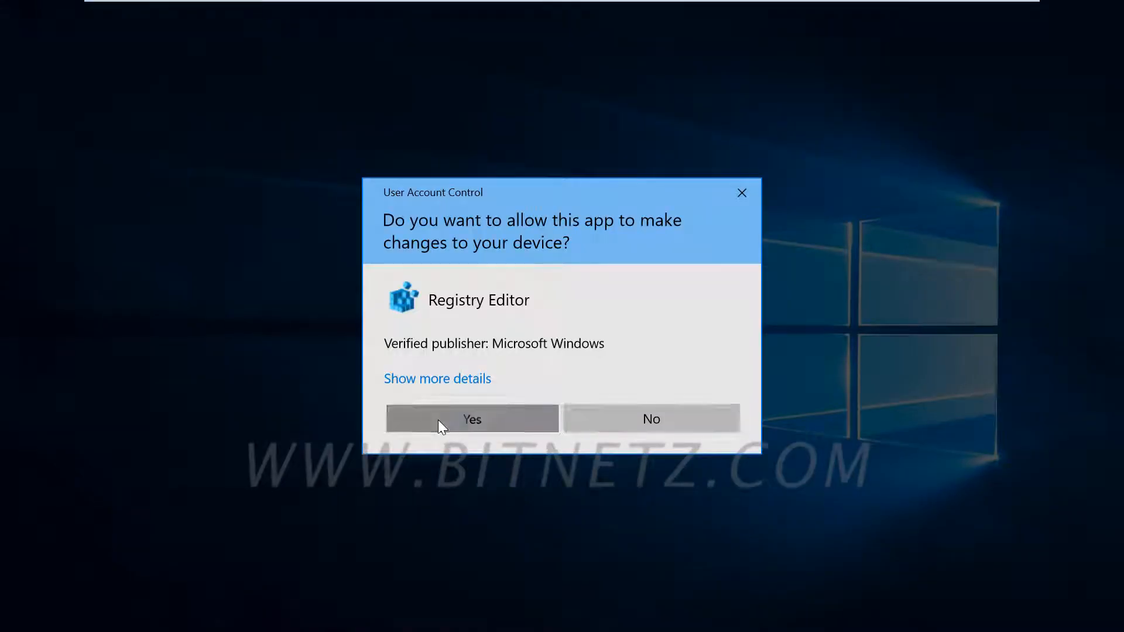
left_click(438, 420)
left_click(683, 330)
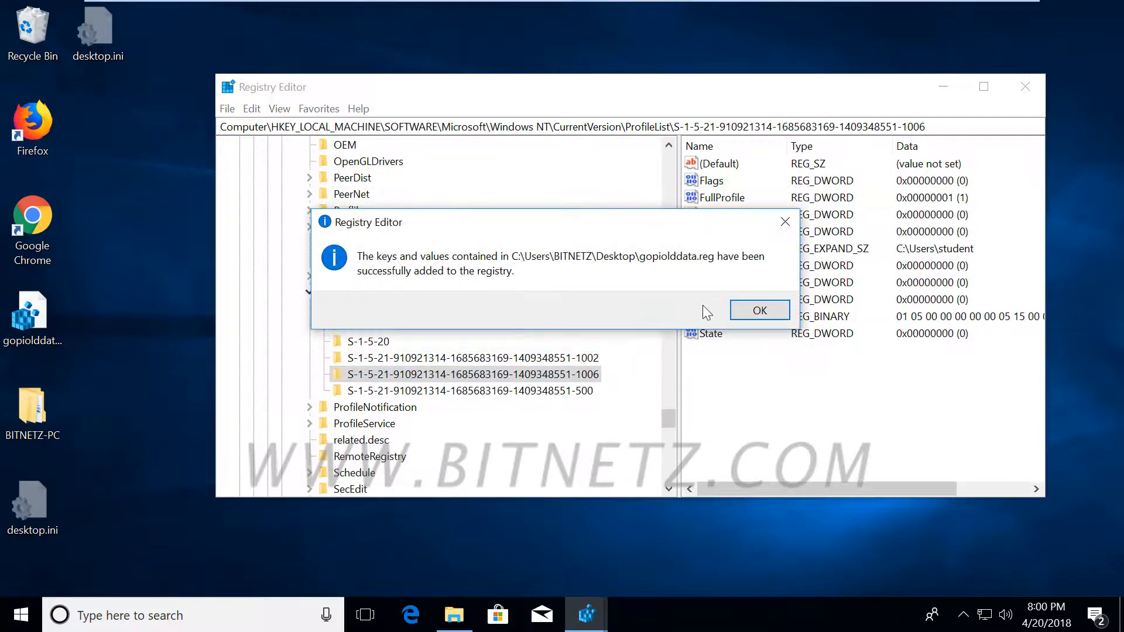
left_click(760, 310)
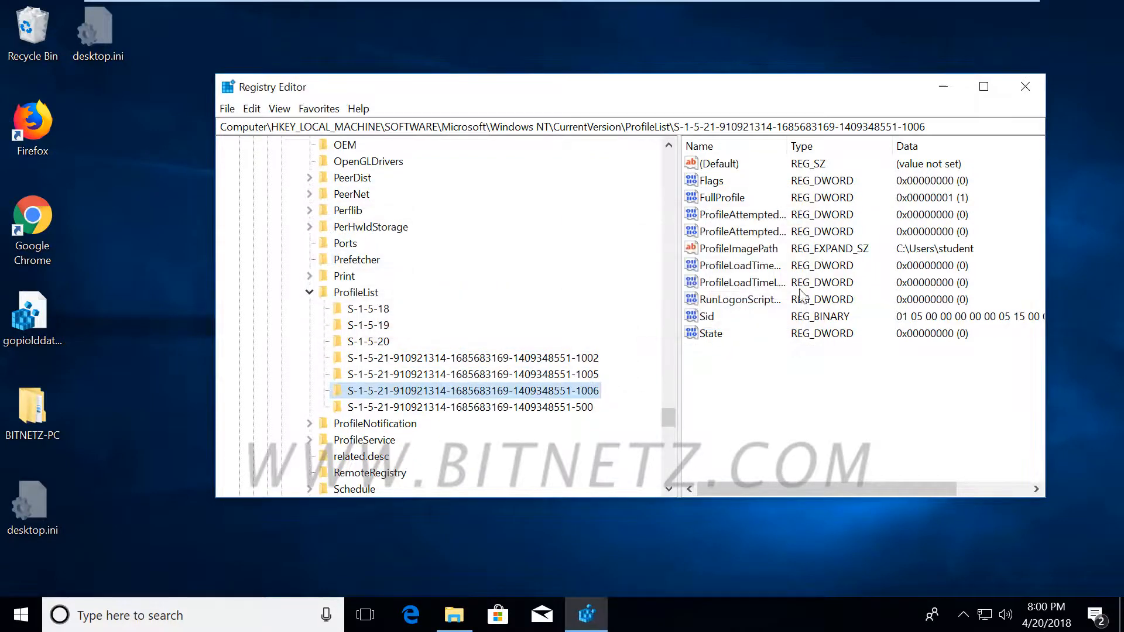
Step: Delete the restored S-1-5-21 key ending in 1005 and close Registry Editor
left_click(574, 377)
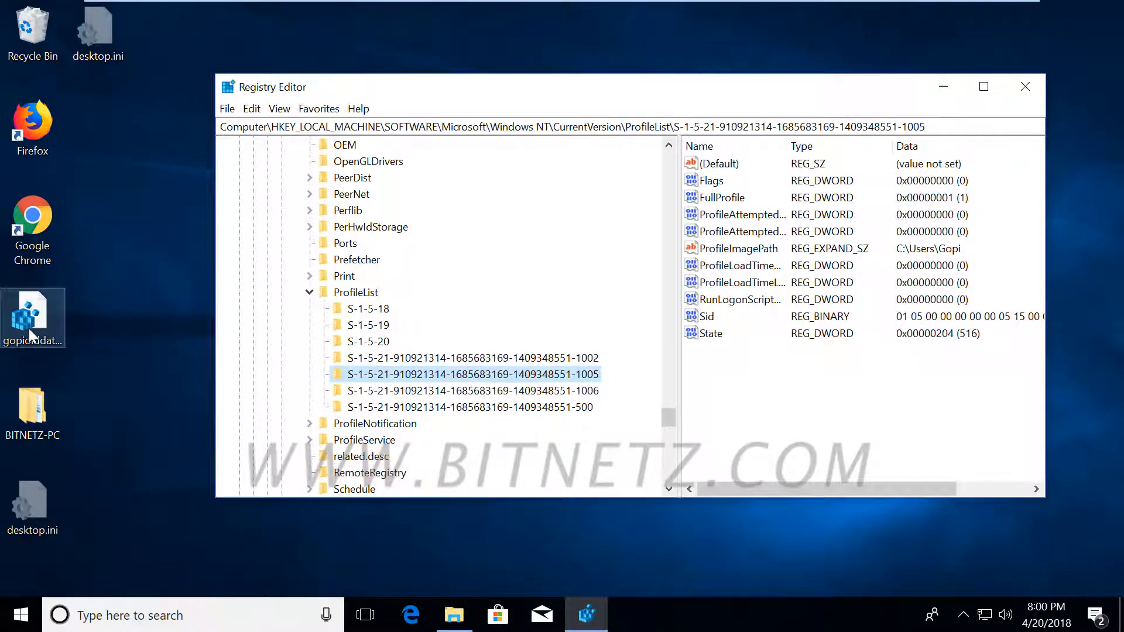
right_click(483, 377)
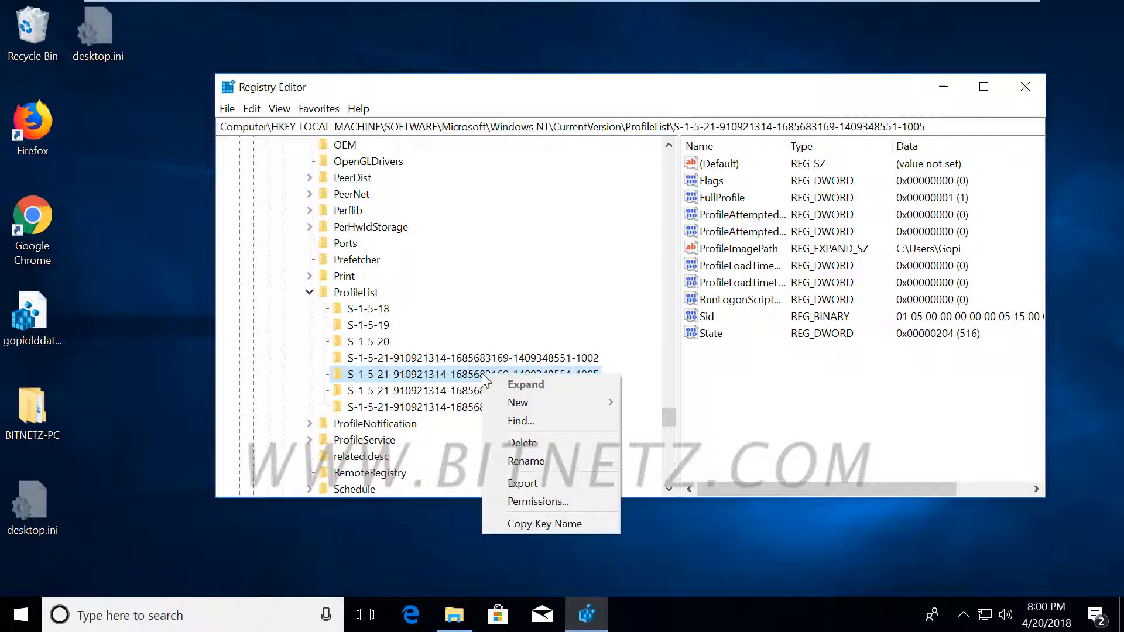
left_click(521, 443)
left_click(653, 306)
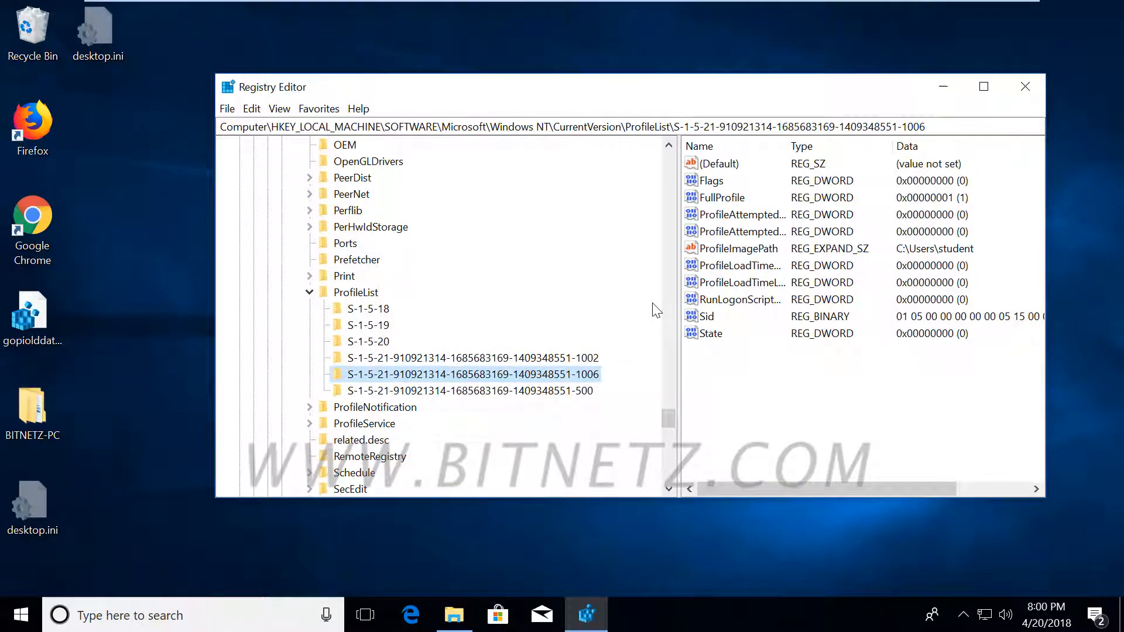
key("alt+F4")
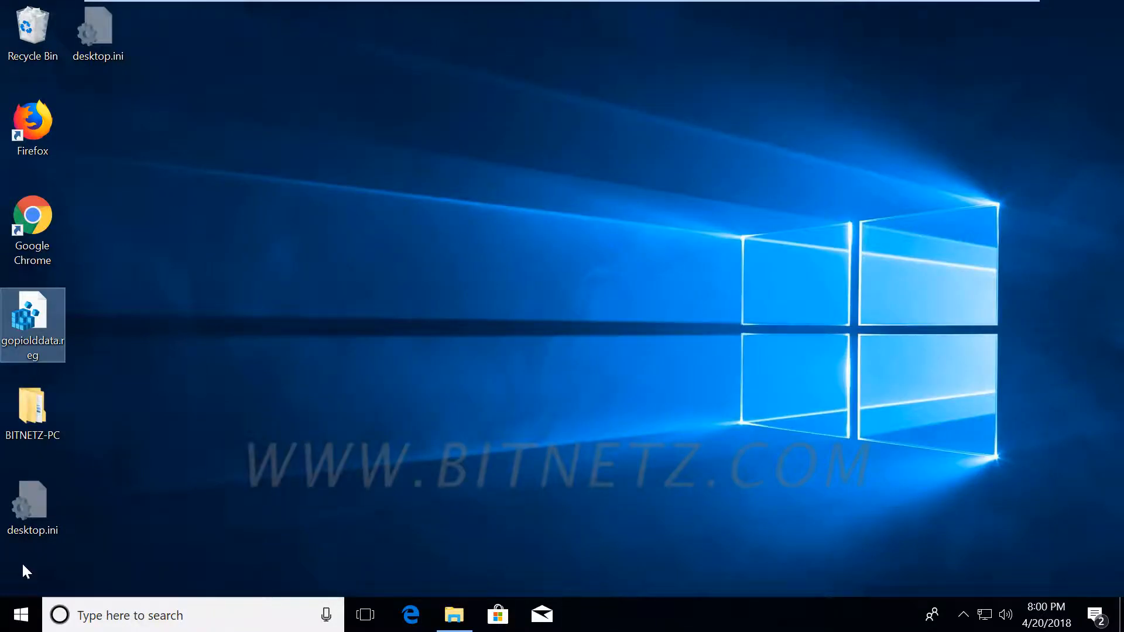
Step: Switch from the current account to the repaired user account and sign in with its account password
left_click(20, 620)
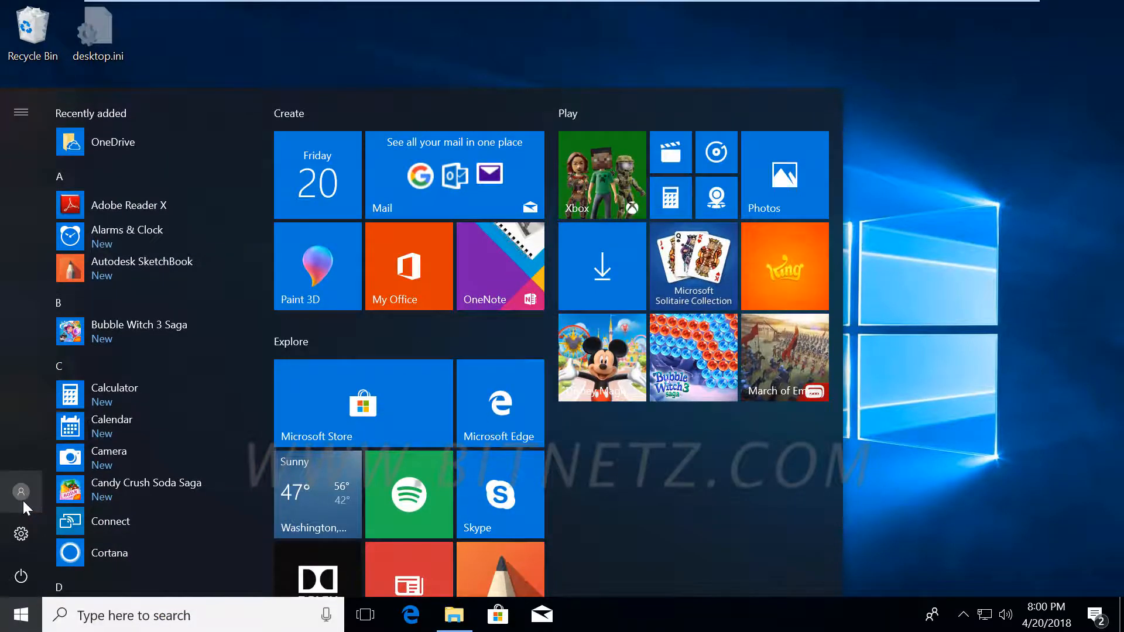
left_click(22, 500)
left_click(62, 448)
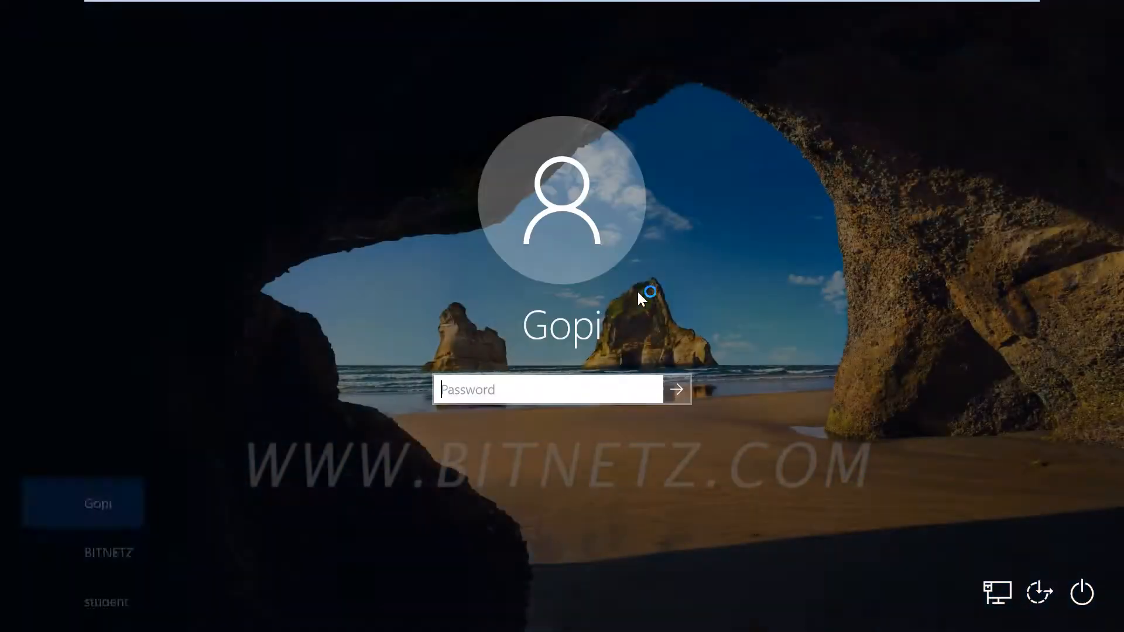
type("••")
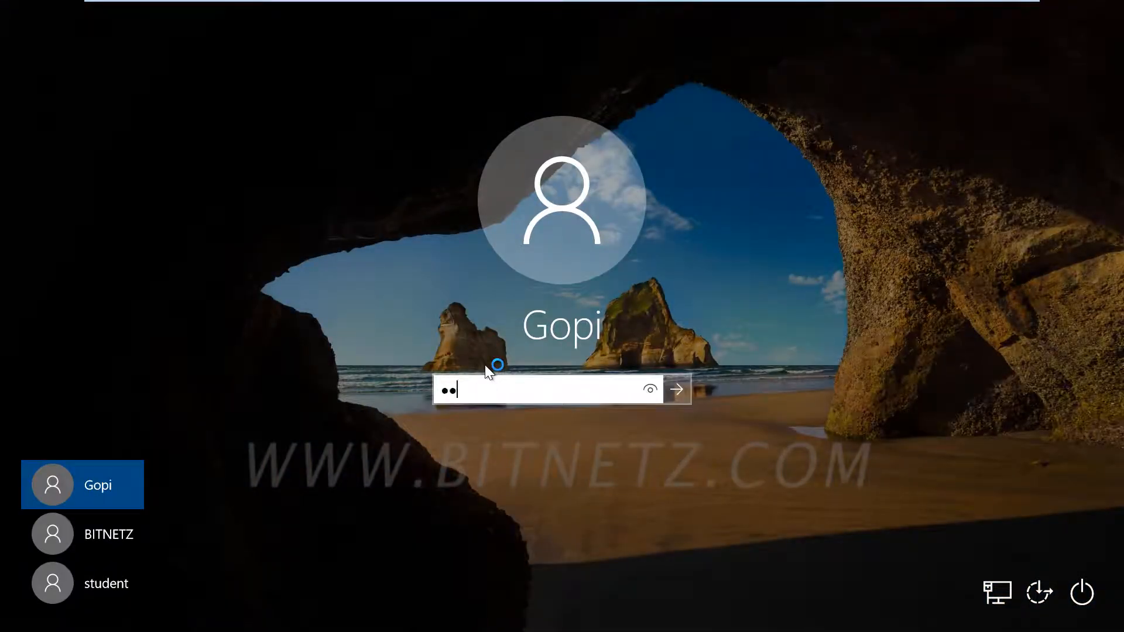
key("Return")
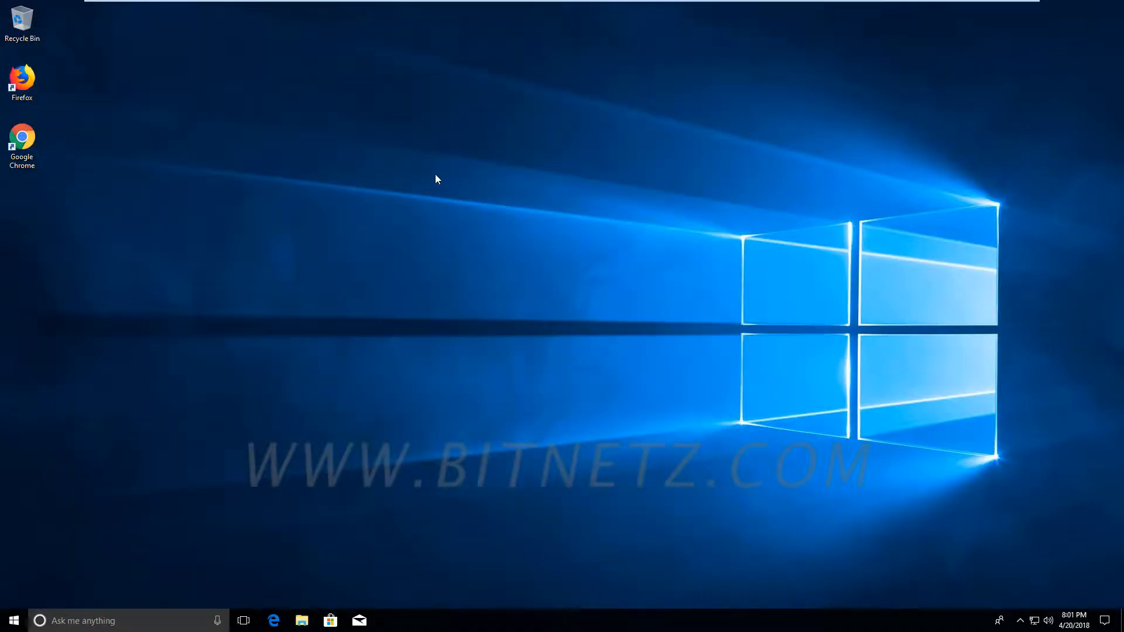
Step: Set the display scaling for text, apps and other items to 150% and close Settings
right_click(443, 174)
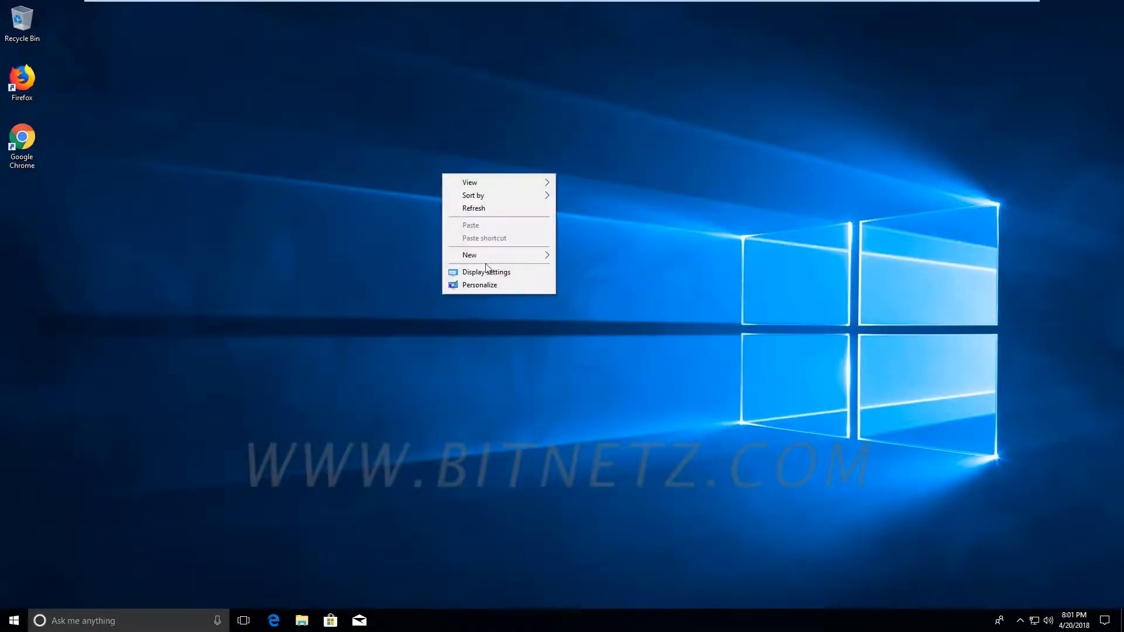
left_click(488, 274)
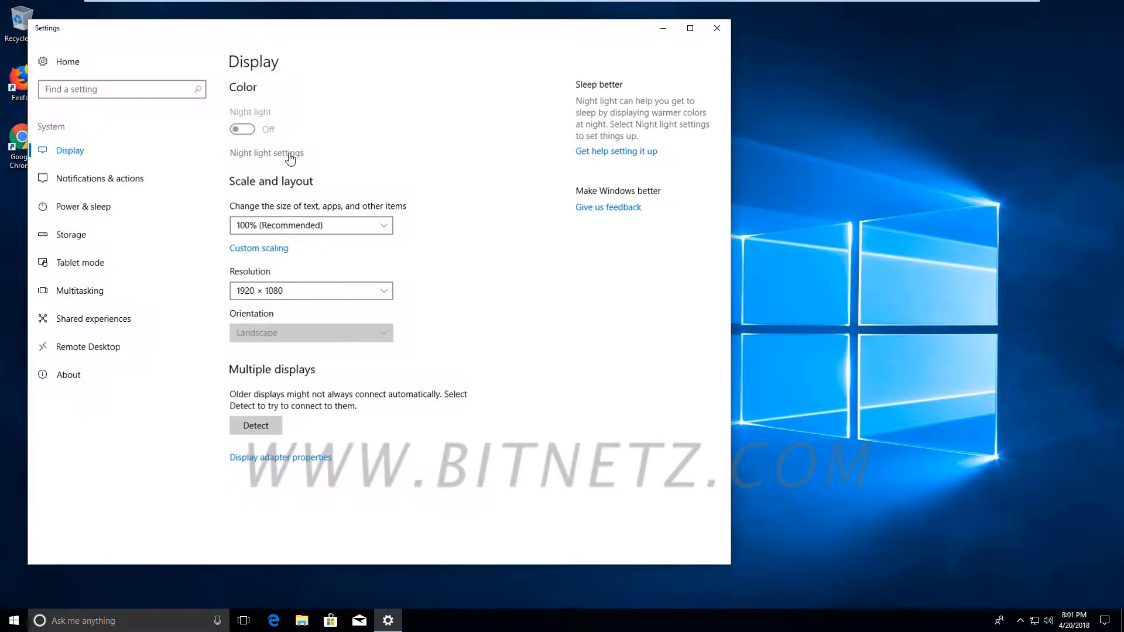
left_click(383, 225)
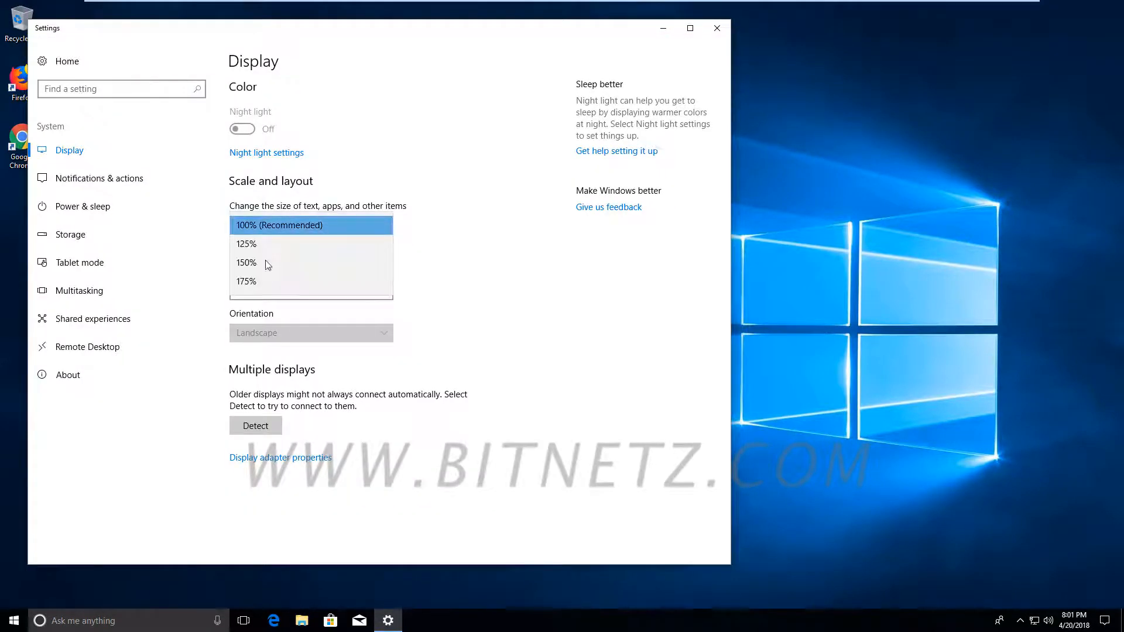
left_click(713, 34)
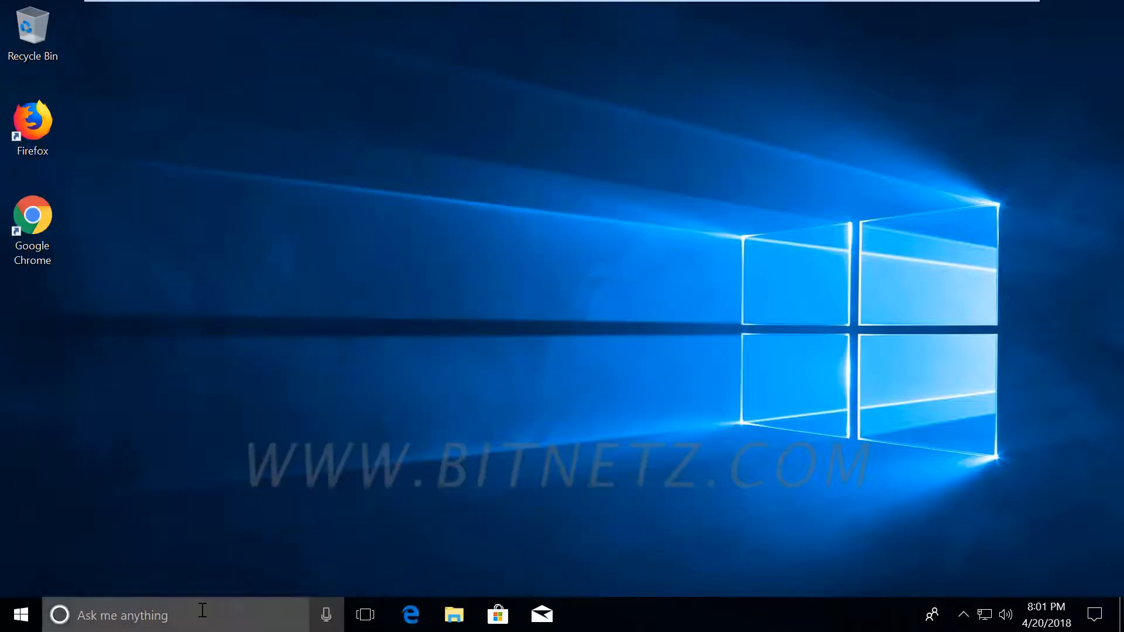
Step: Open two File Explorer windows side by side, one of them showing This PC
left_click(452, 615)
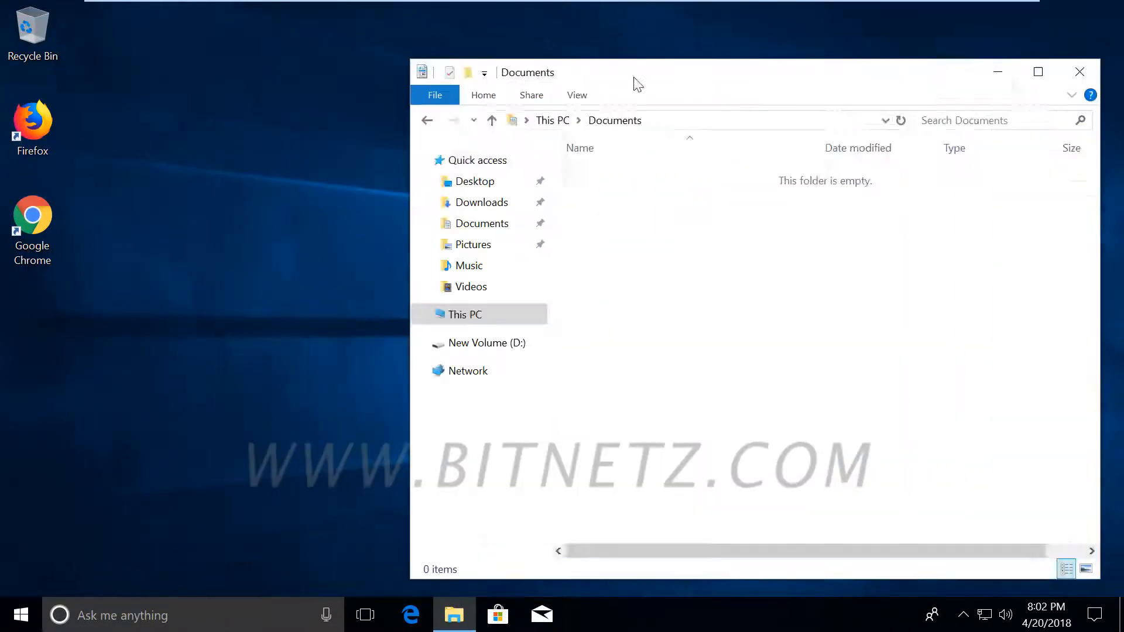
left_click_drag(639, 85, 1123, 107)
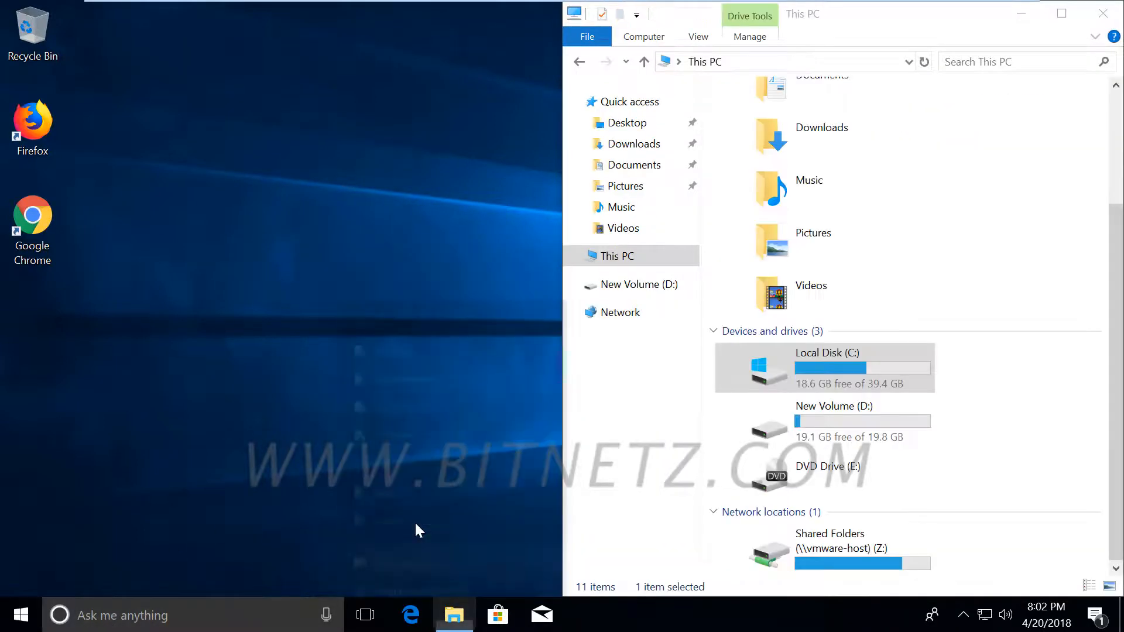
key("super+e")
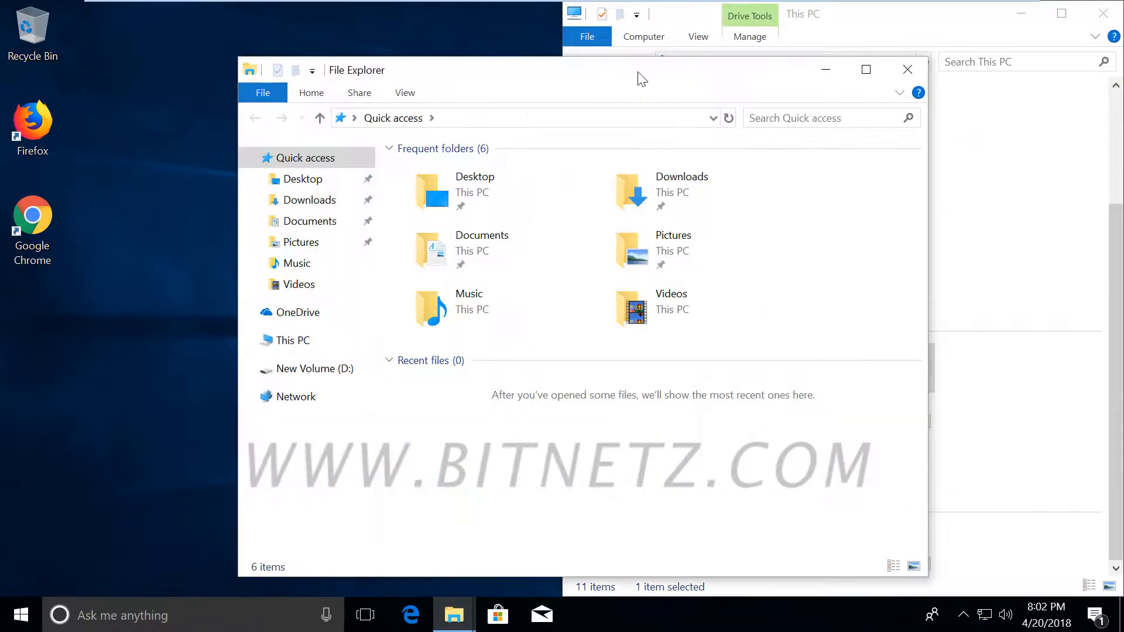
key("super+Left")
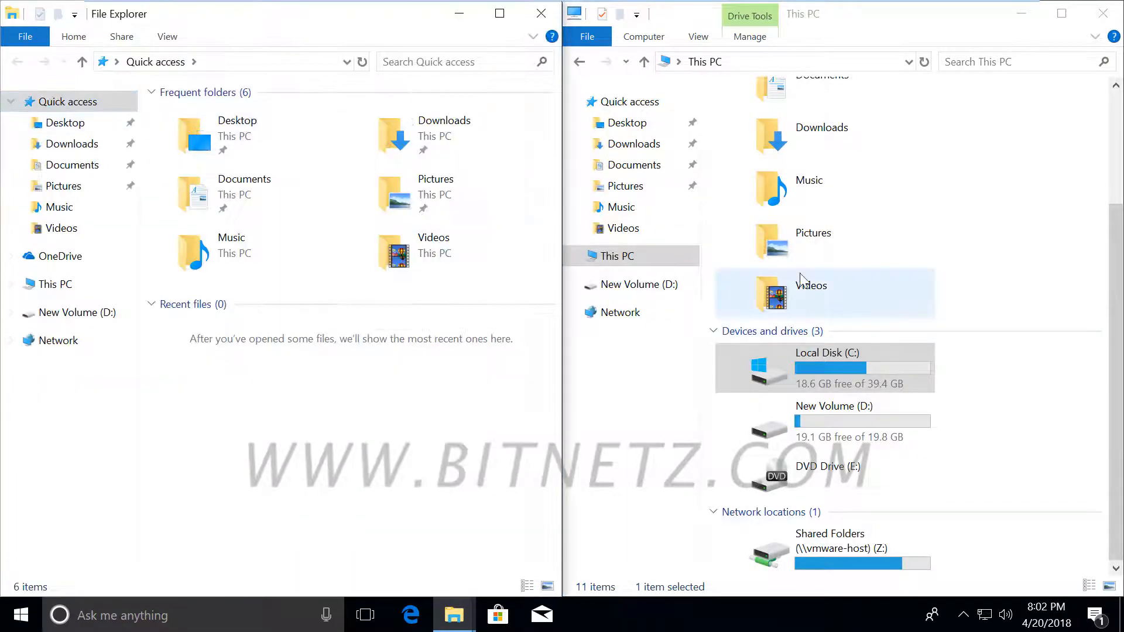
Step: Open the Documents folder inside the renamed .old profile folder under Users on Local Disk (C:)
left_click(55, 285)
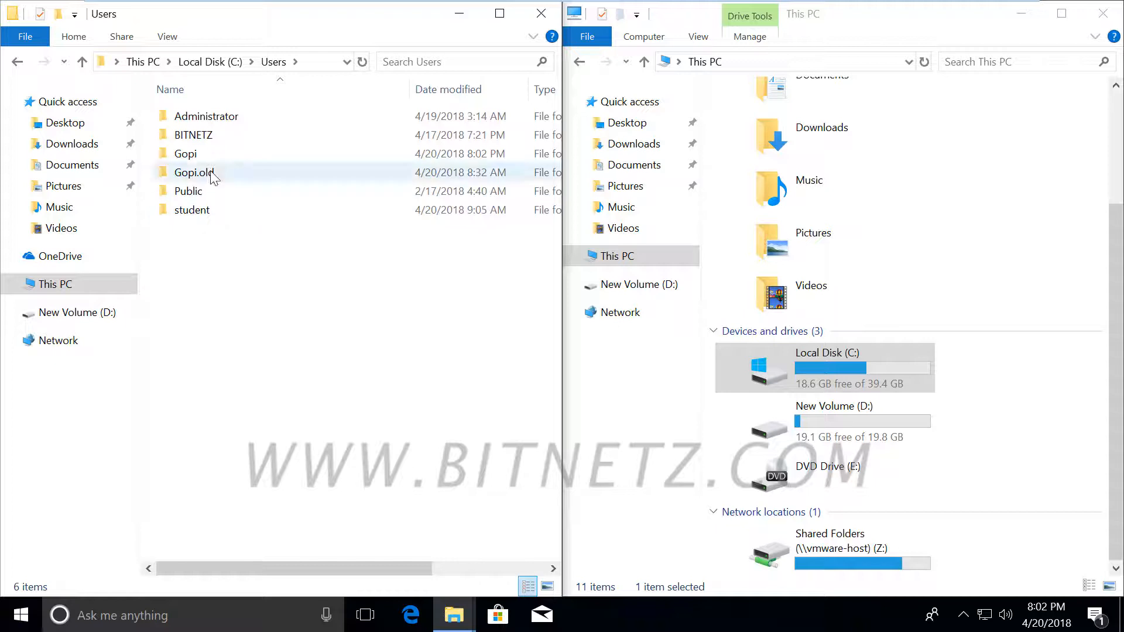
double_click(212, 173)
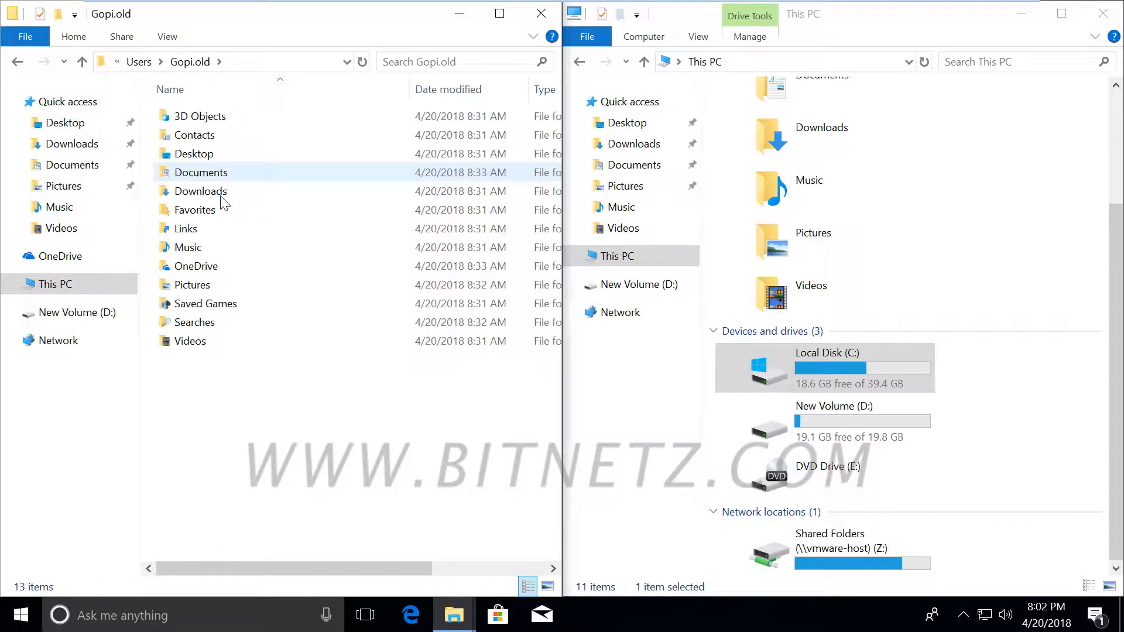
left_click(218, 173)
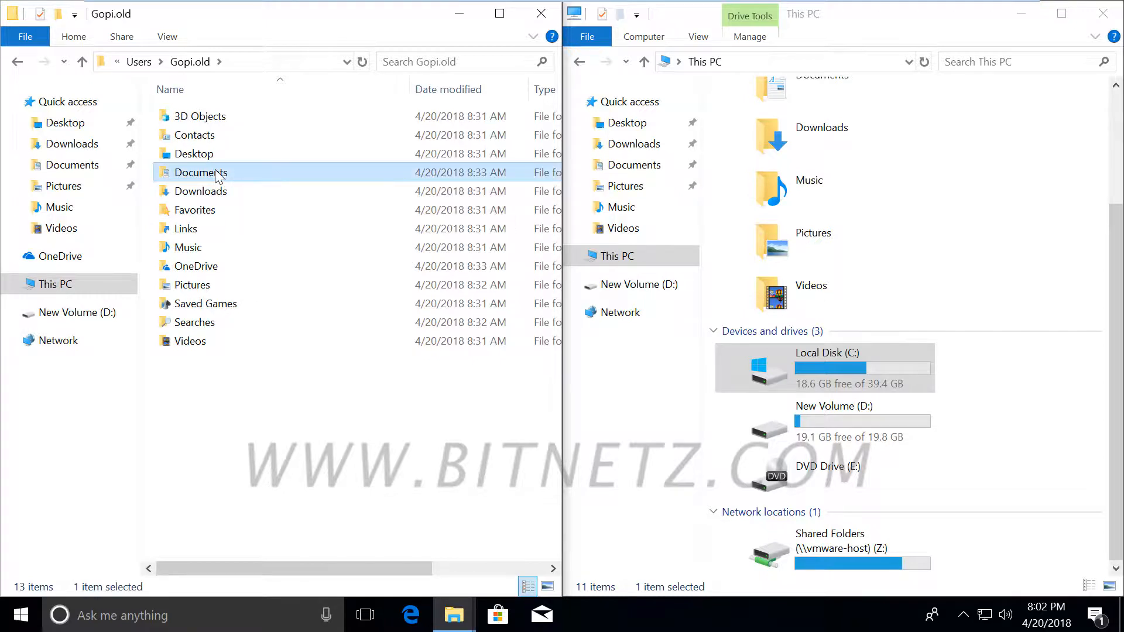
double_click(218, 174)
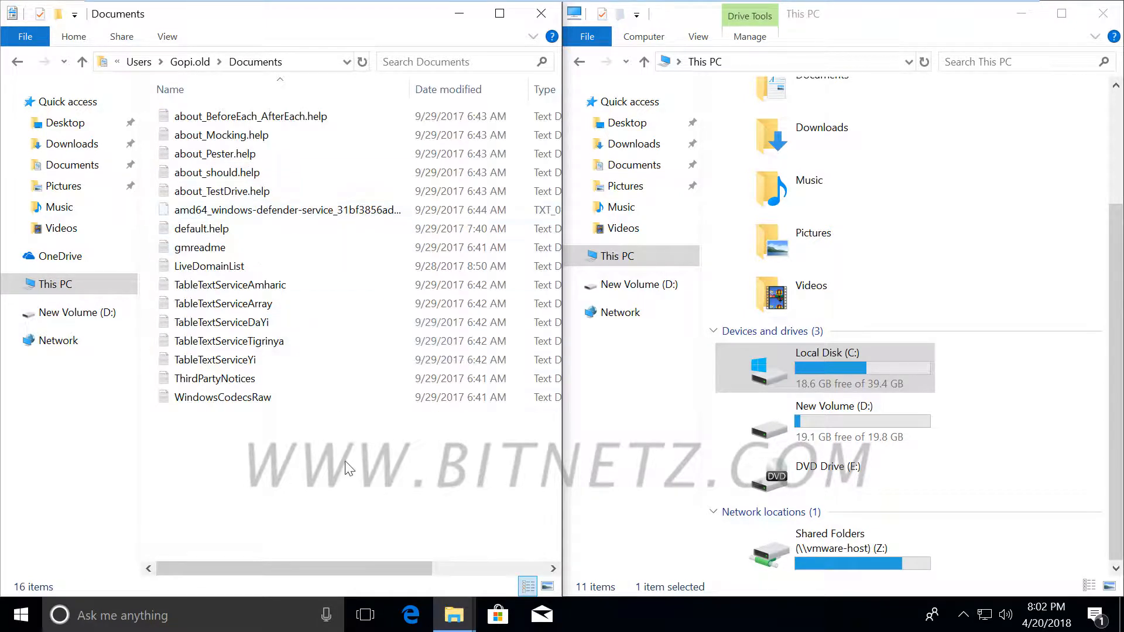
Step: Move all files from the old profile's Documents folder into the current account's Documents folder, and return to the .old profile folder
left_click_drag(326, 476, 161, 101)
right_click(277, 301)
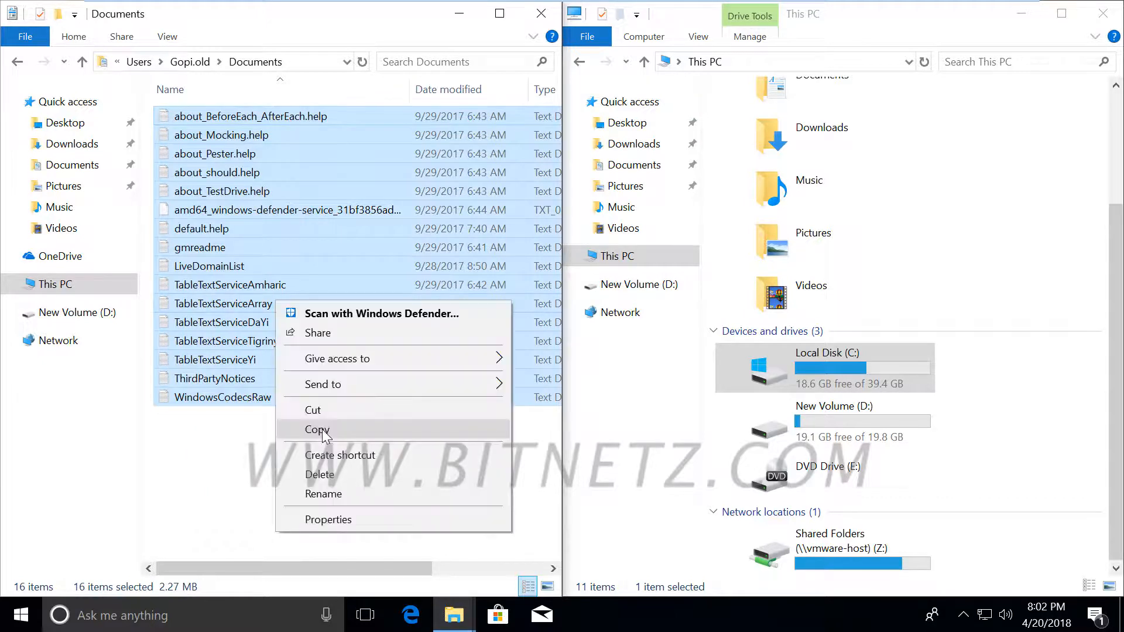
left_click(324, 411)
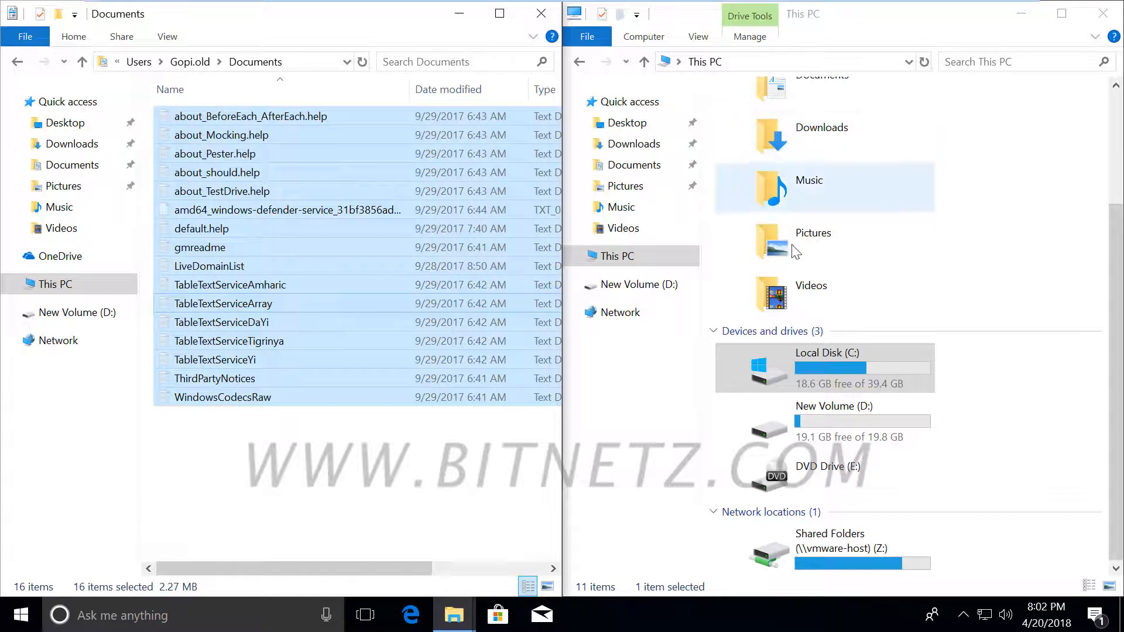
left_click(630, 165)
right_click(805, 246)
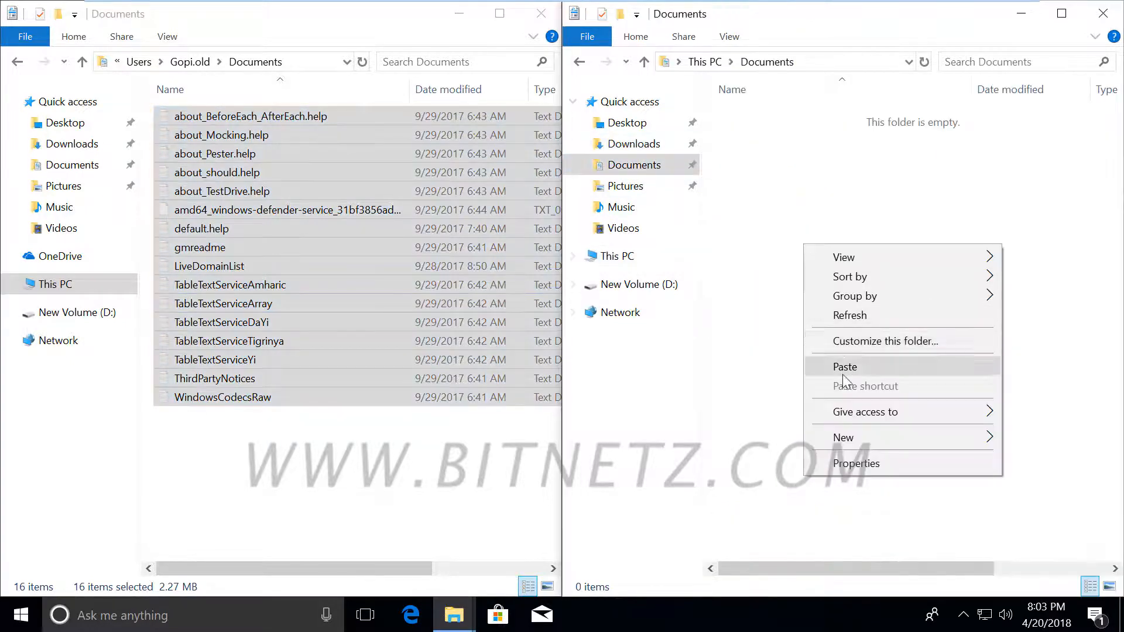
left_click(834, 367)
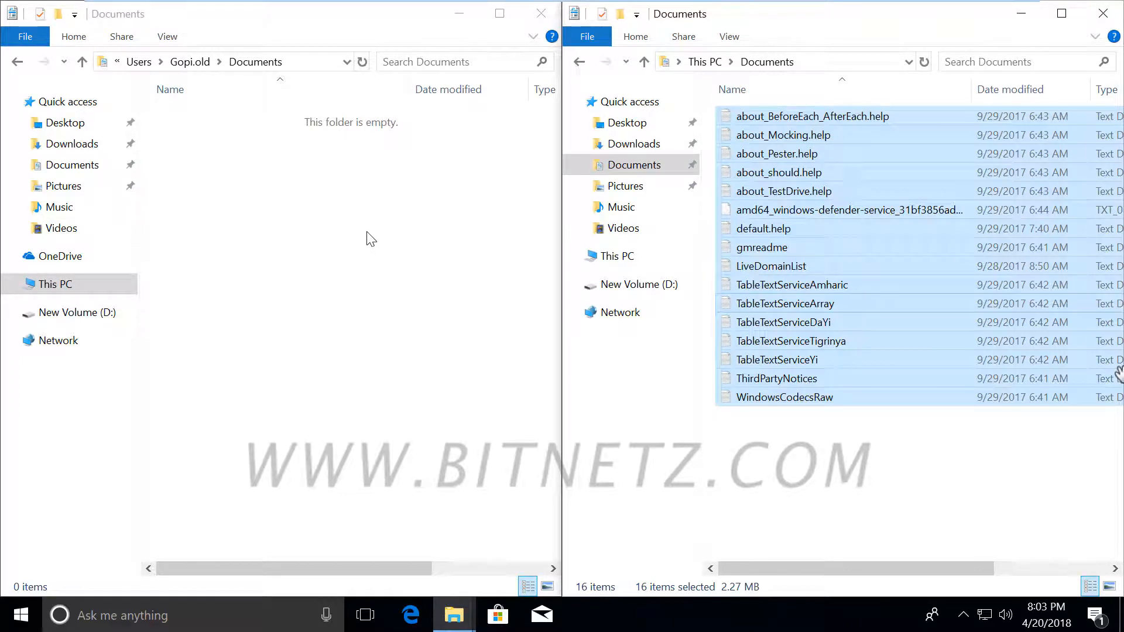
left_click(190, 62)
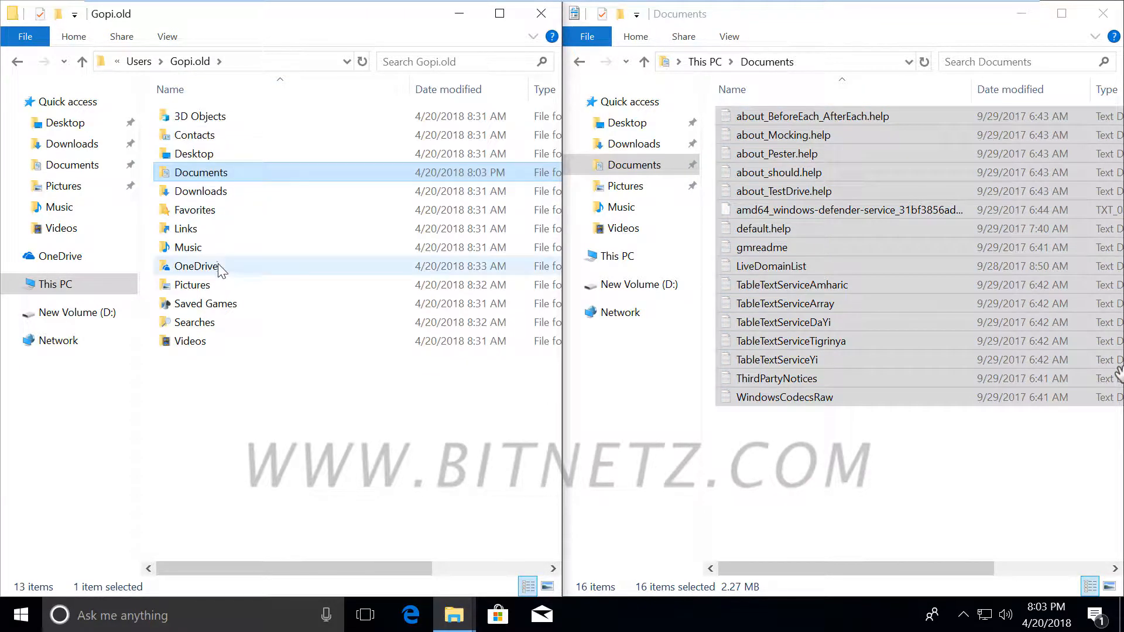
left_click(697, 62)
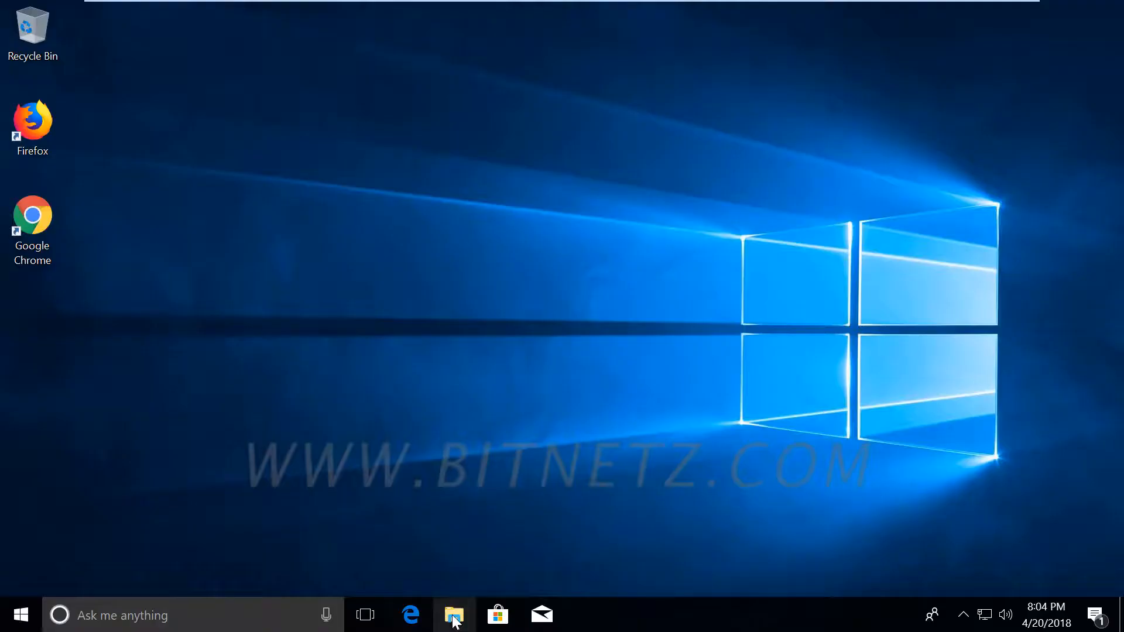
Step: View the pictures in the pic folder on New Volume (D:) and return to the drive's root
left_click(455, 616)
left_click(308, 369)
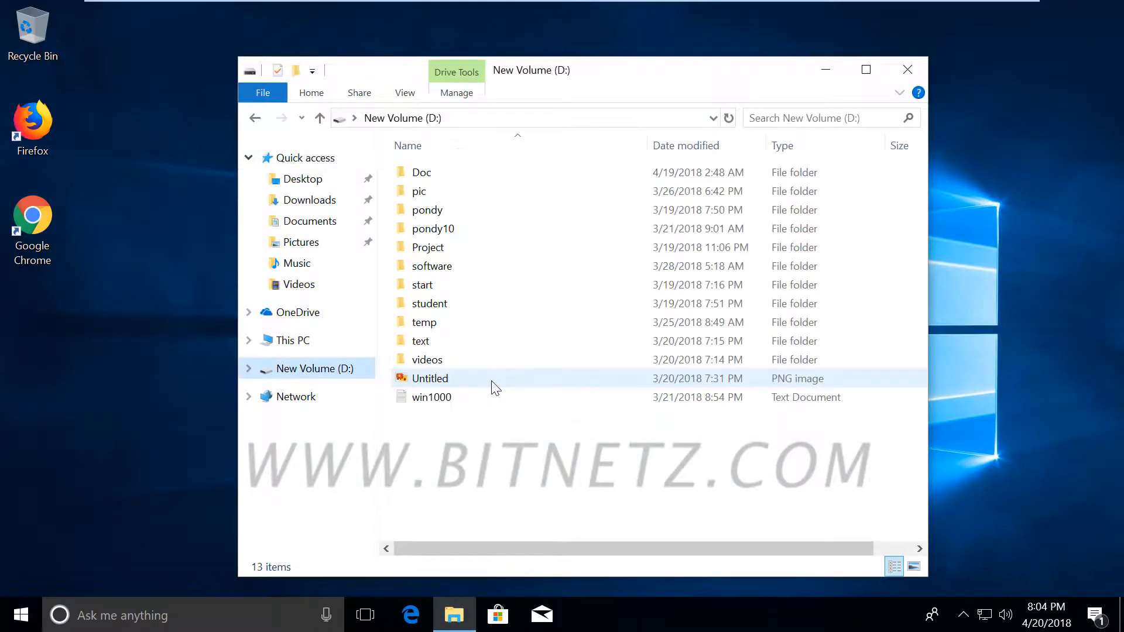
left_click(419, 192)
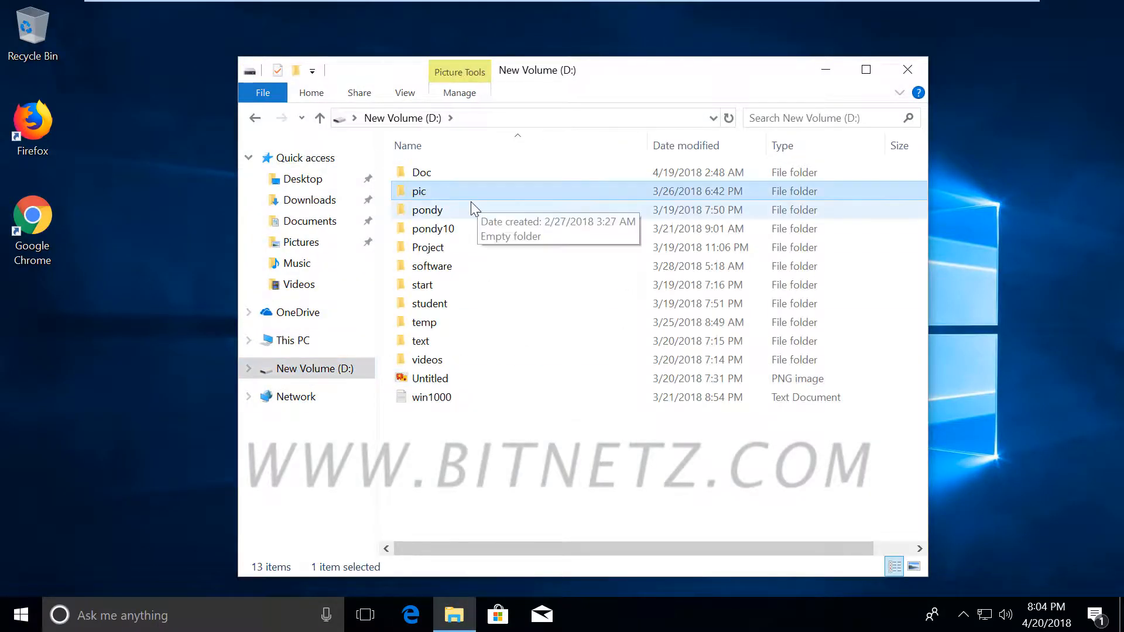
double_click(441, 194)
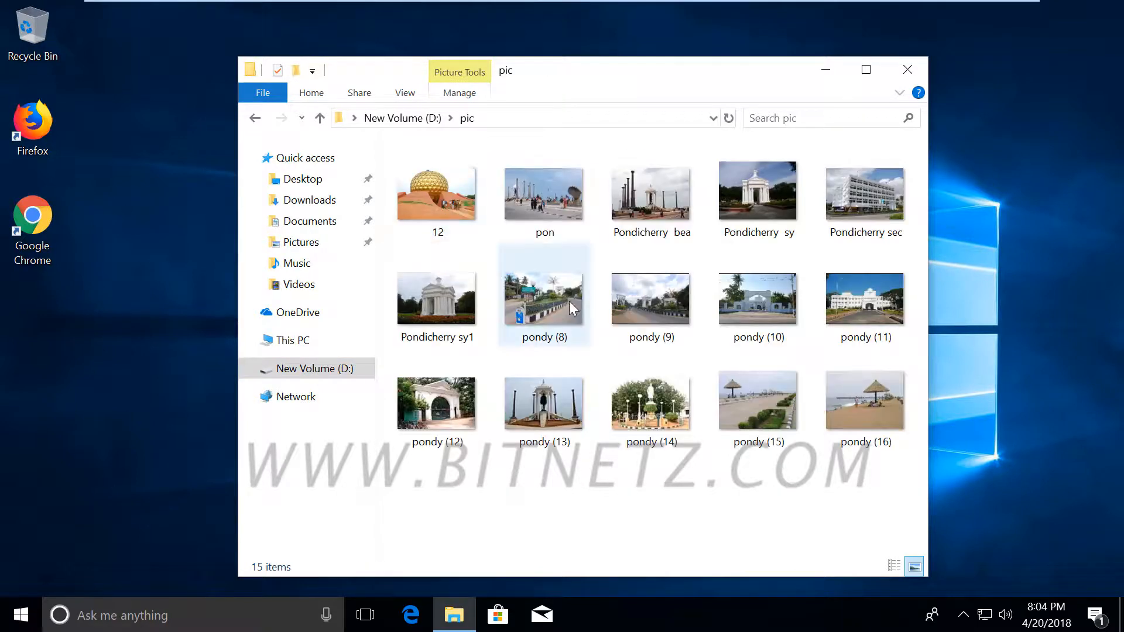
left_click(433, 120)
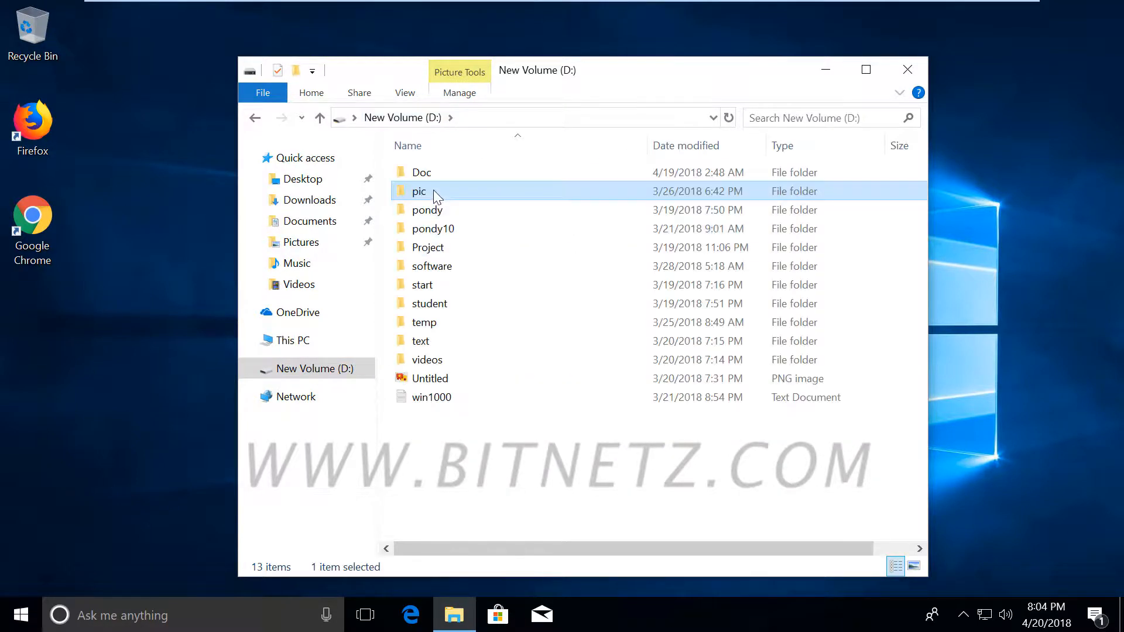
Step: Examine the current user account's security permissions in the pic folder's properties, and close the dialog
right_click(433, 193)
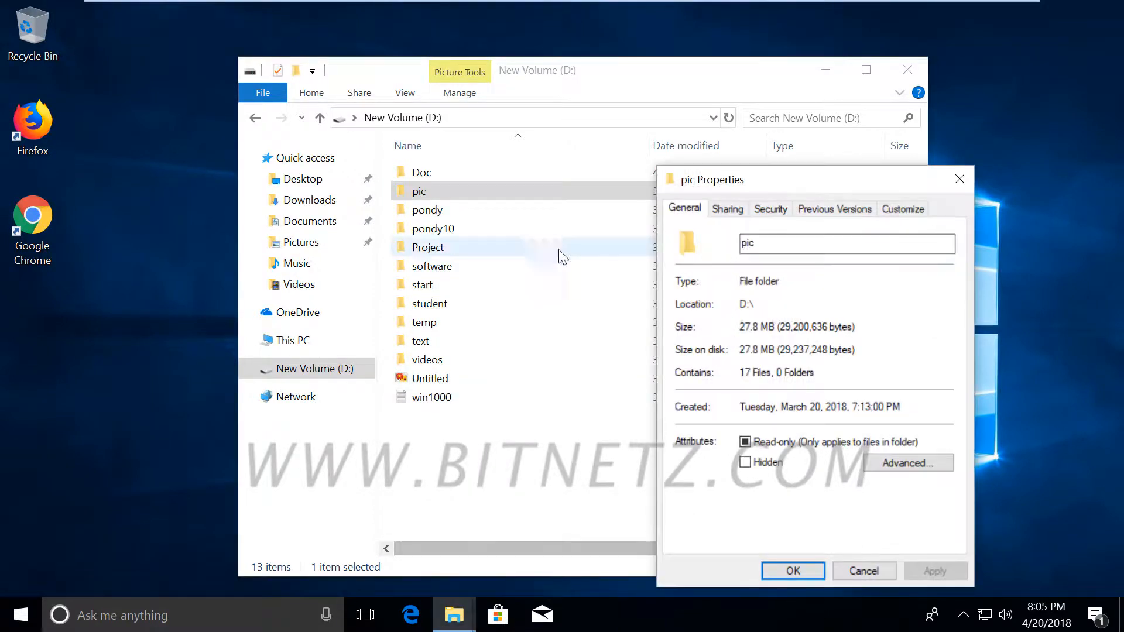
left_click(772, 209)
scroll(763, 300, "down", 1)
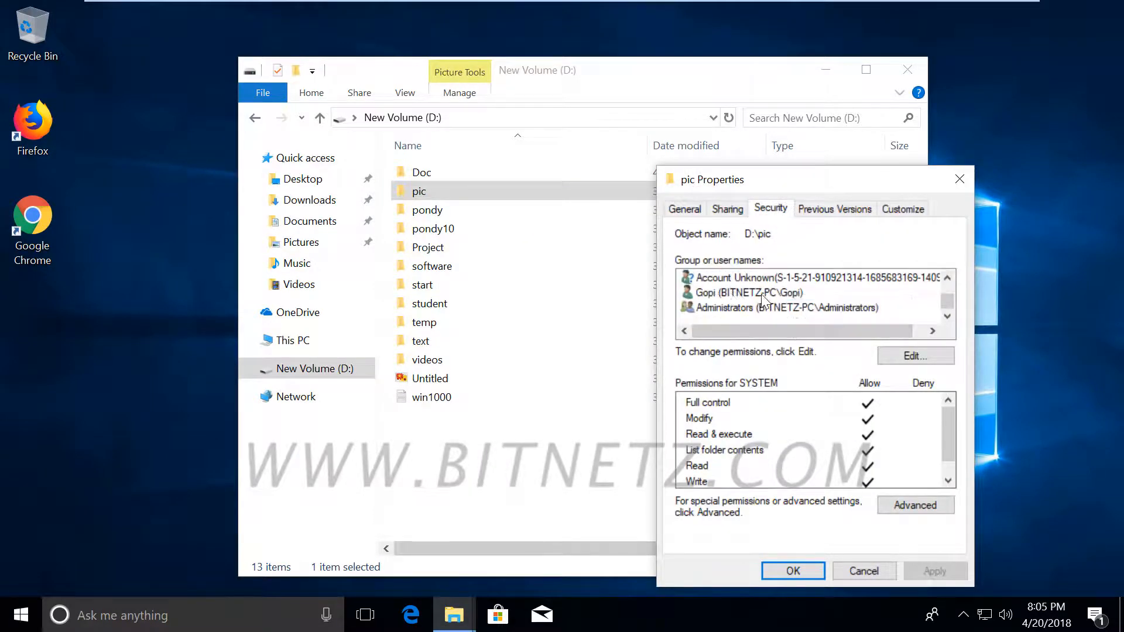
left_click(729, 293)
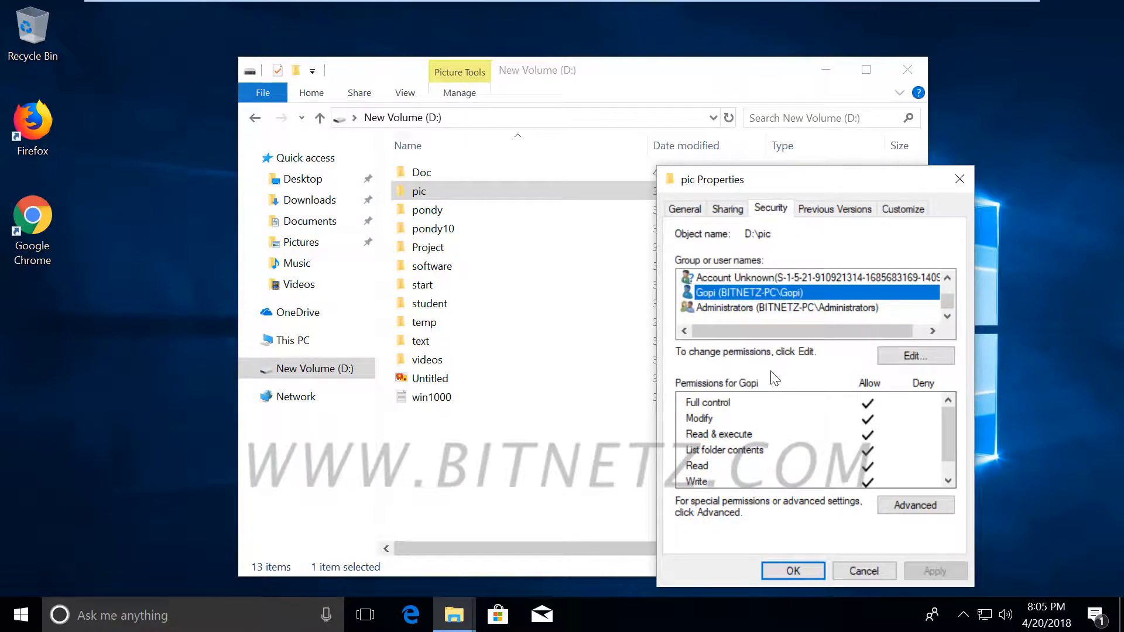
left_click(800, 572)
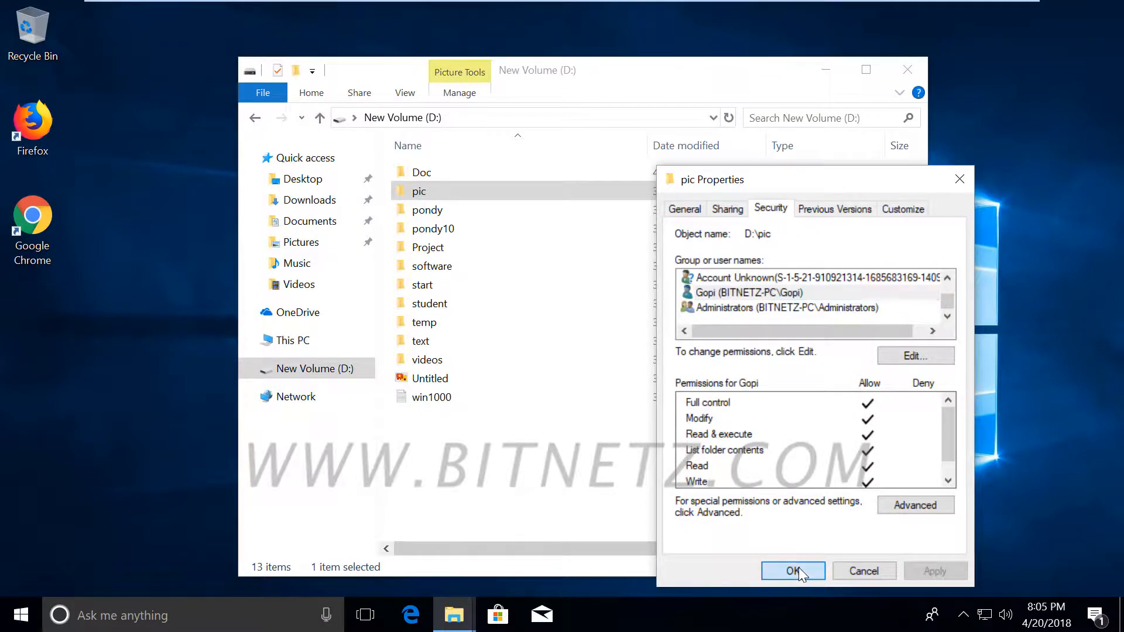